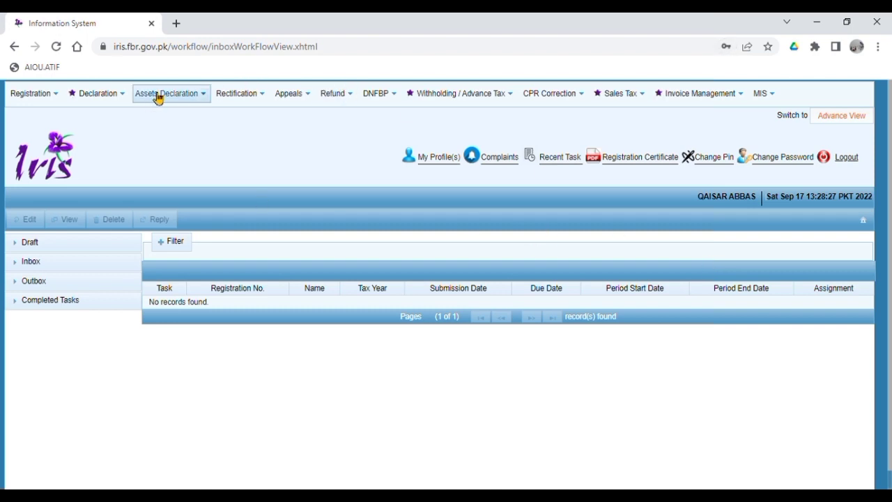
From the empty IRIS inbox, open the list of declaration types.
left_click(104, 92)
Start a Normal Return for tax period 2022 (01-Jul-2021 to 30-Jun-2022) and open the Salary schedule.
left_click(205, 161)
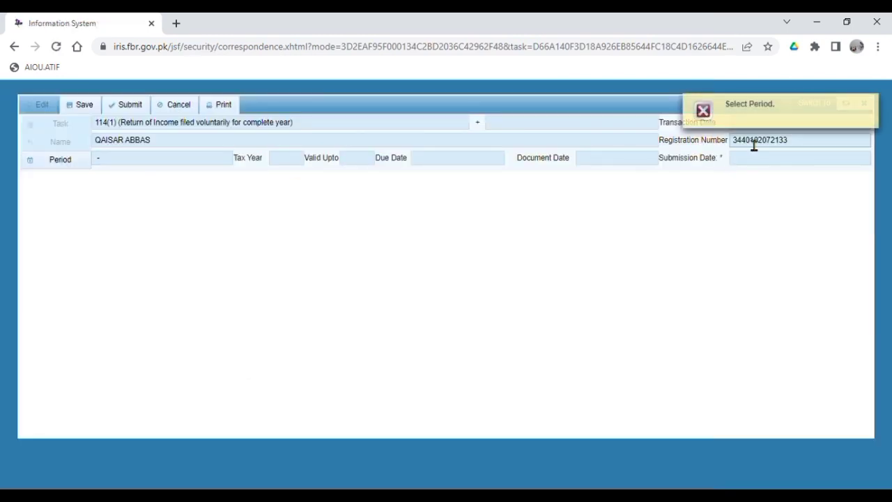
left_click(60, 160)
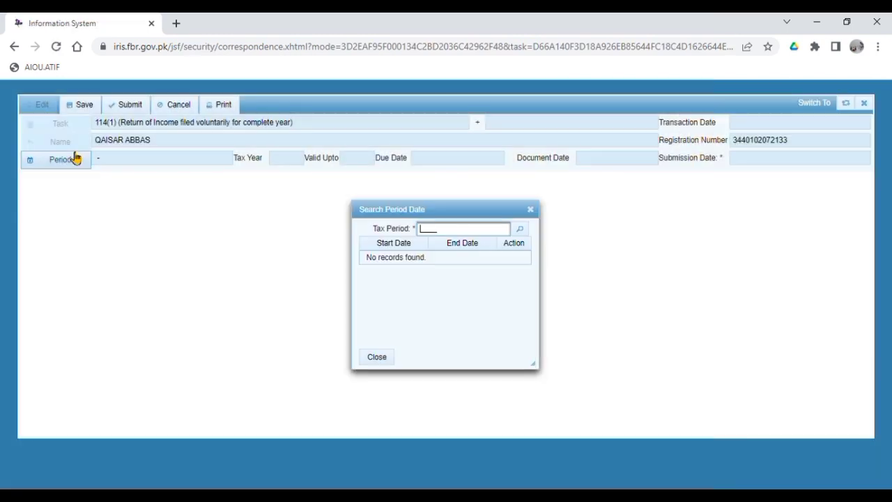
type("2022")
key("Return")
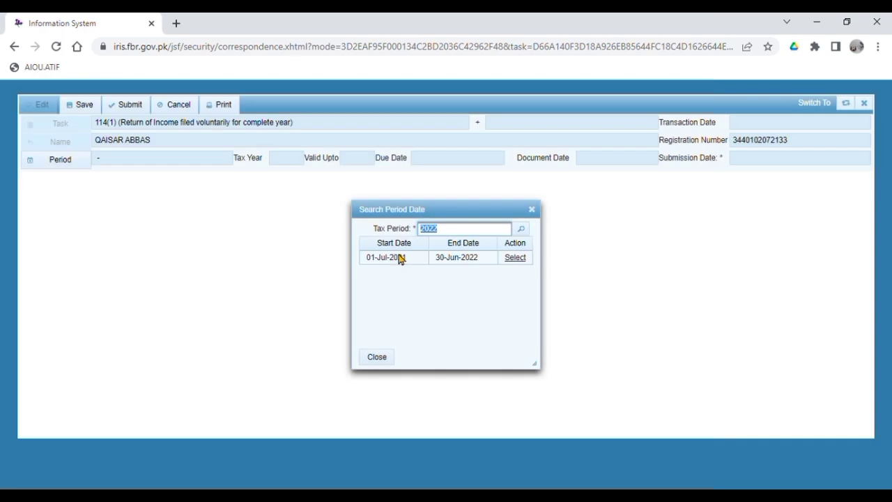
left_click(519, 259)
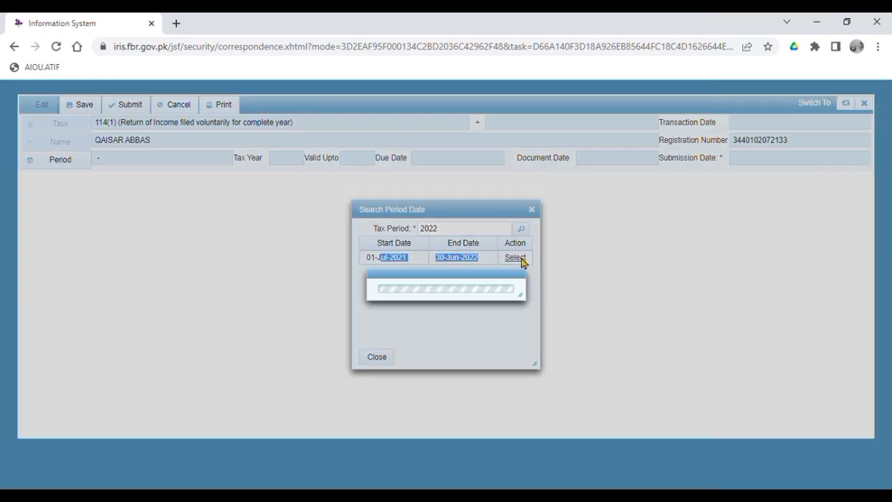
left_click(58, 224)
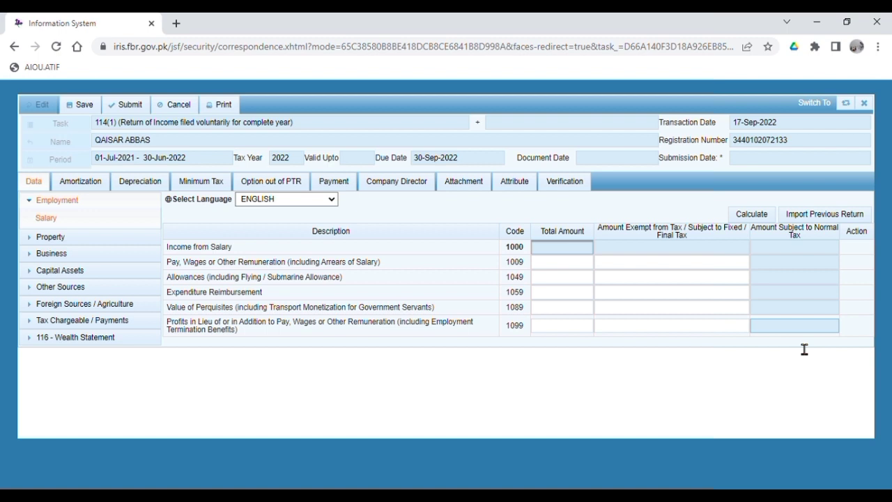
Enter 556,284 as Pay, Wages (code 1009) and recalculate the salary totals.
left_click(562, 262)
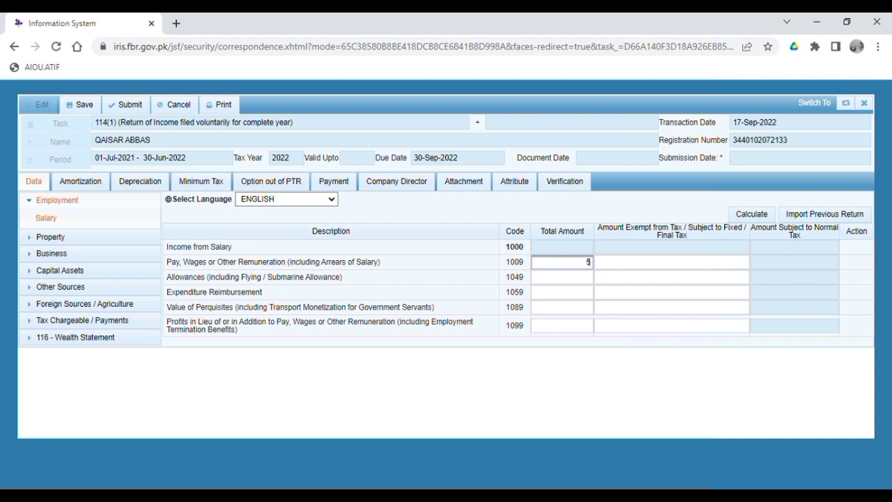
type("556284")
left_click(755, 216)
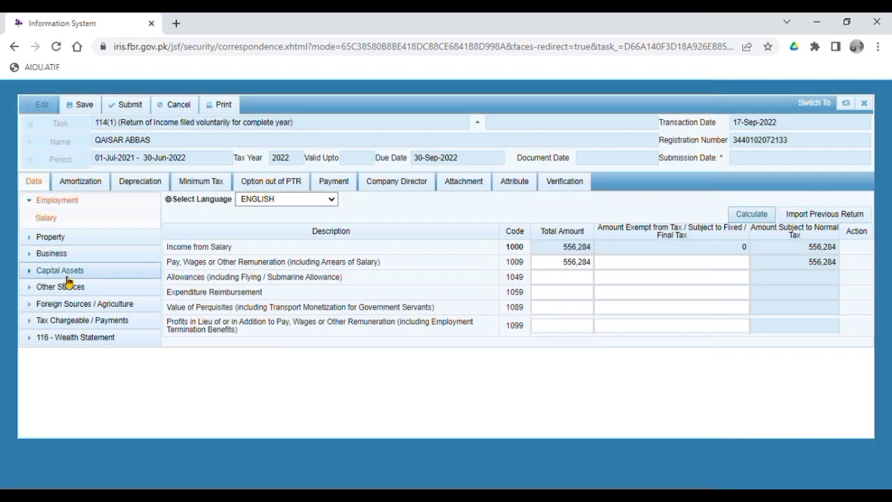
left_click(42, 337)
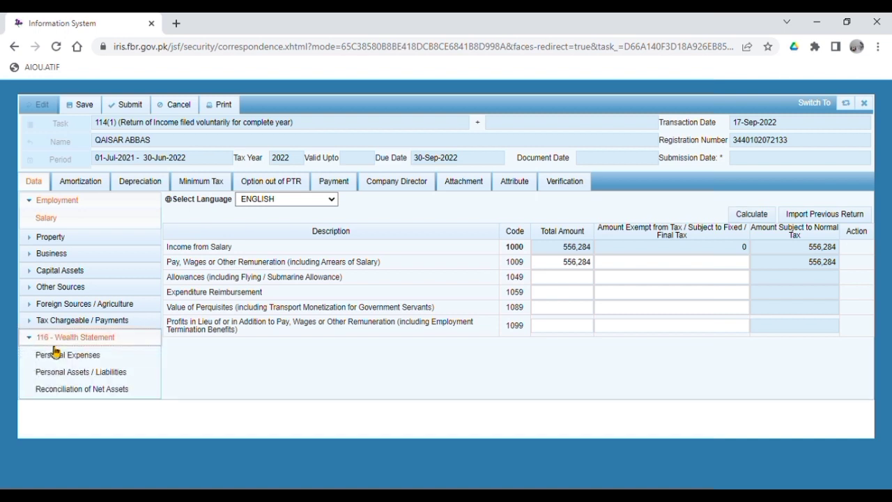
Open the Personal Expenses schedule and import figures from the previous year's return.
left_click(68, 372)
left_click(67, 357)
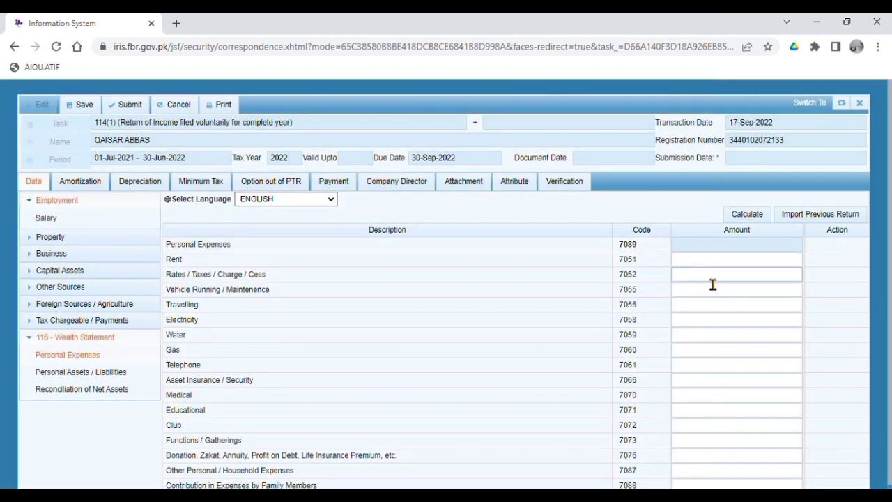
left_click(815, 222)
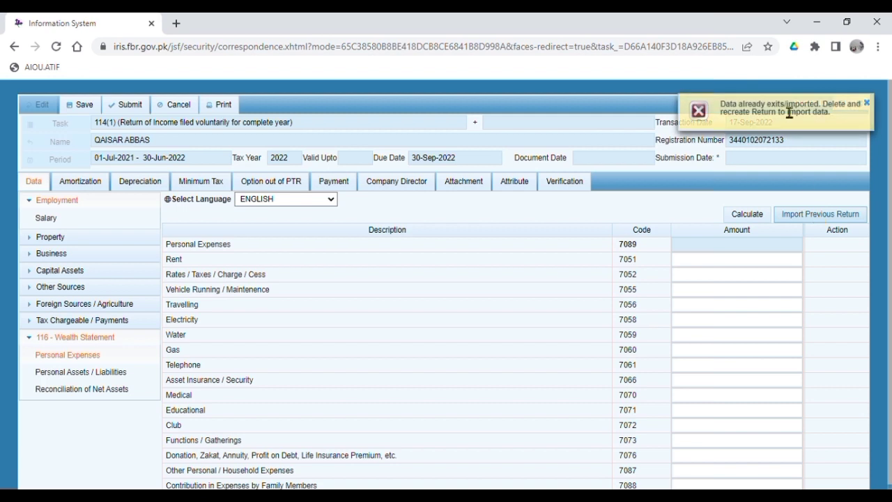
left_click(866, 104)
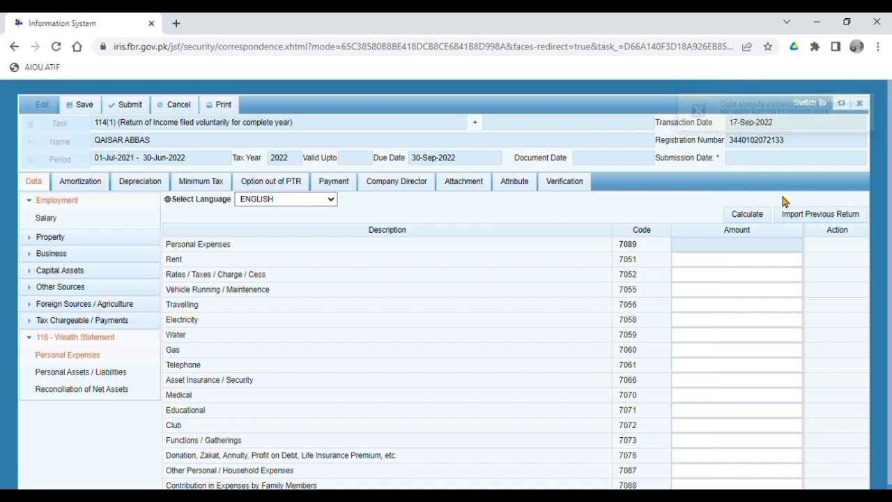
Fill the first expense amounts, including Electricity 12,000 and Water 5,000.
left_click(715, 266)
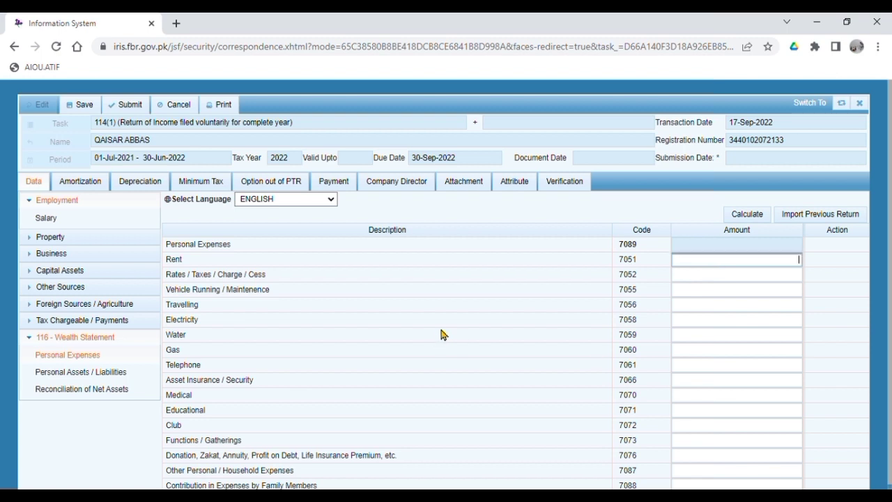
left_click(695, 291)
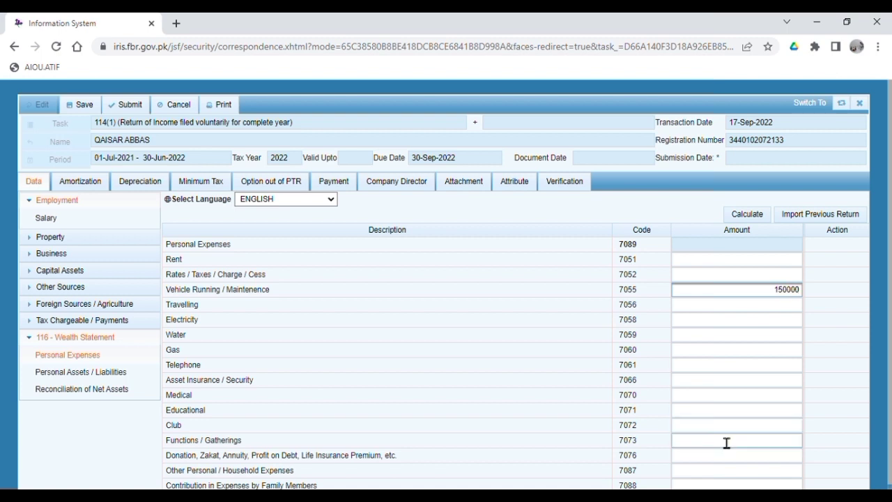
left_click(743, 311)
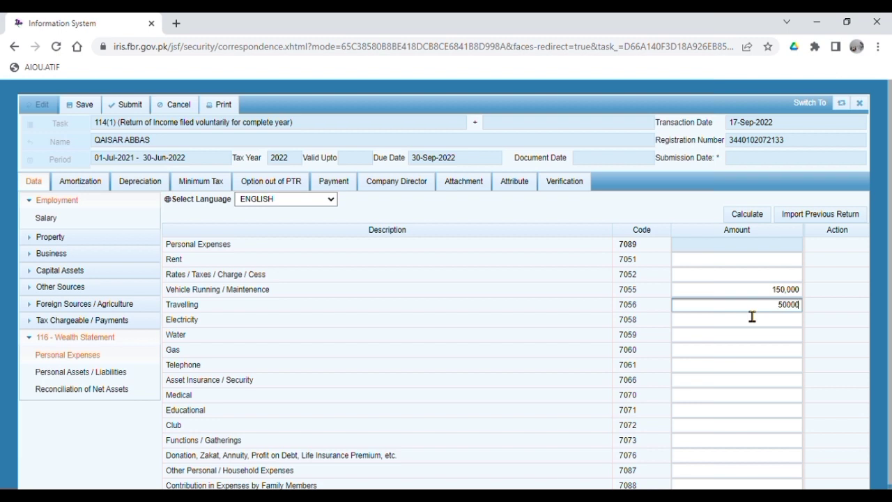
left_click(757, 321)
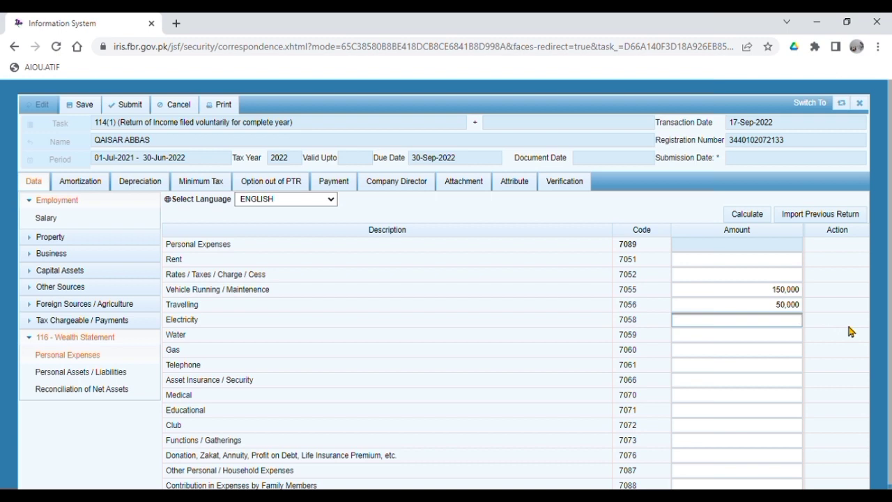
type("120000")
left_click(757, 339)
type("5000")
left_click(802, 354)
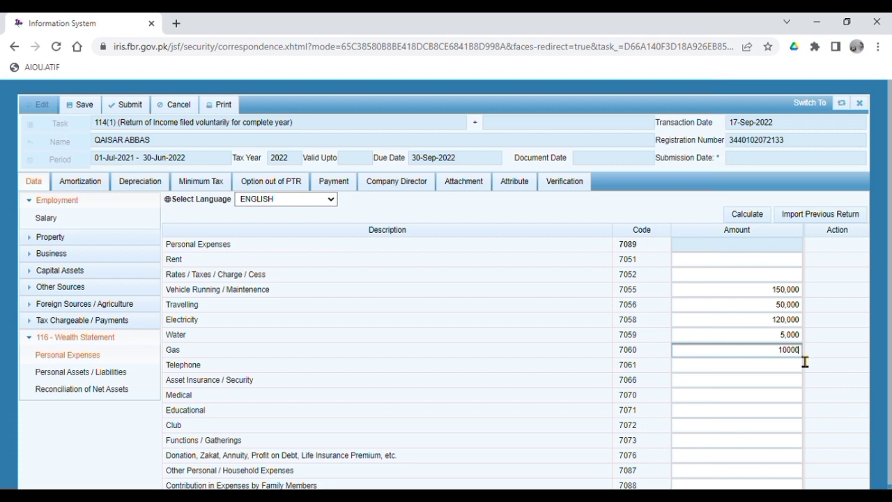
Enter Telephone 150,000 and Medical 50,000, fill club and gatherings, then total the personal expenses.
left_click(797, 370)
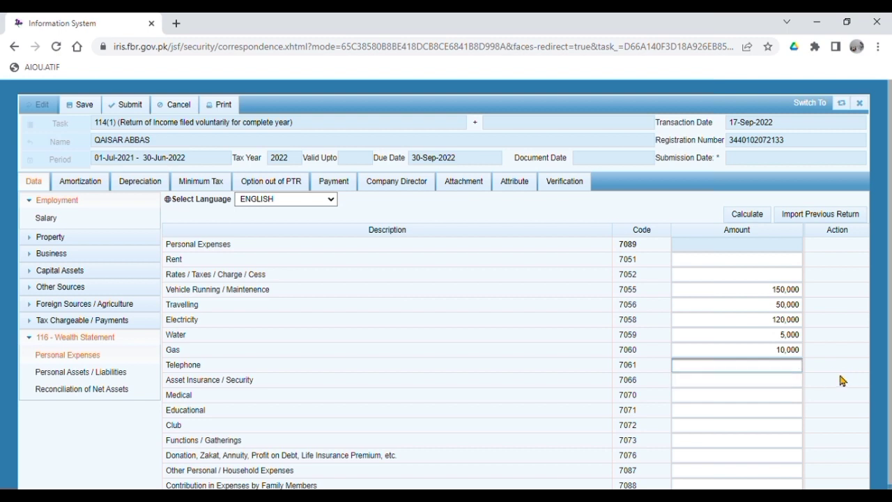
type("150000")
left_click(764, 382)
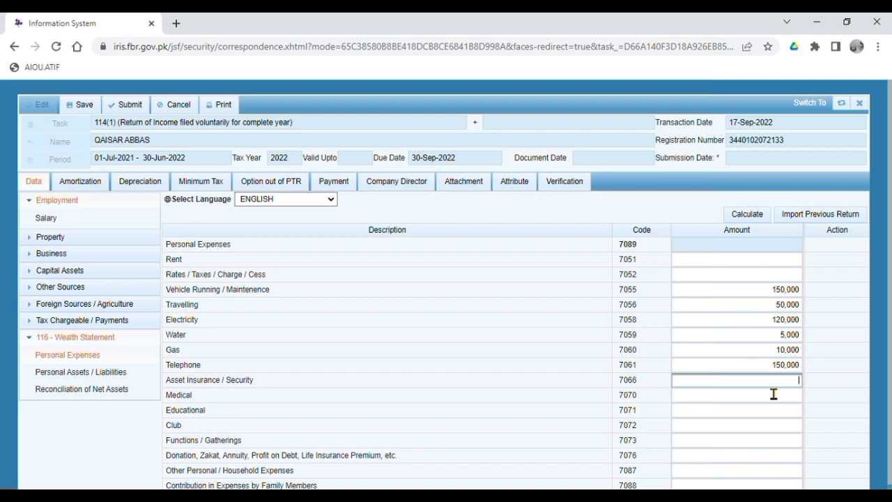
left_click(774, 394)
type("50000")
left_click(853, 402)
left_click(700, 427)
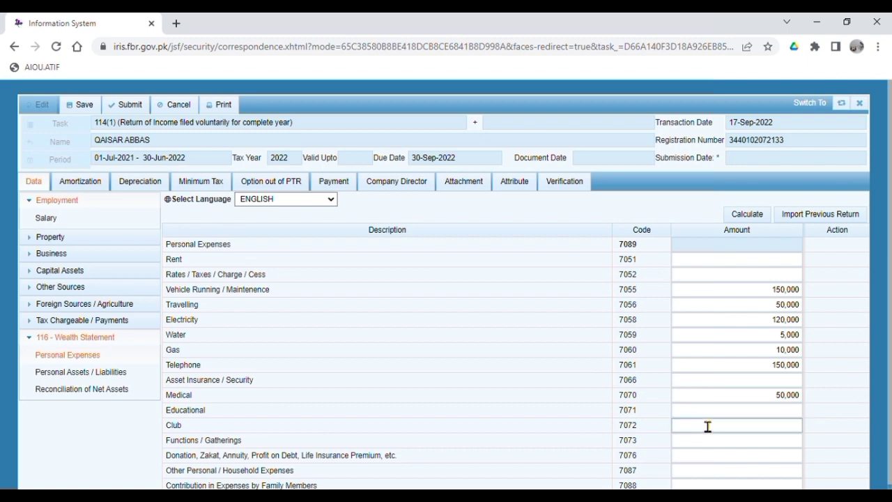
left_click(739, 442)
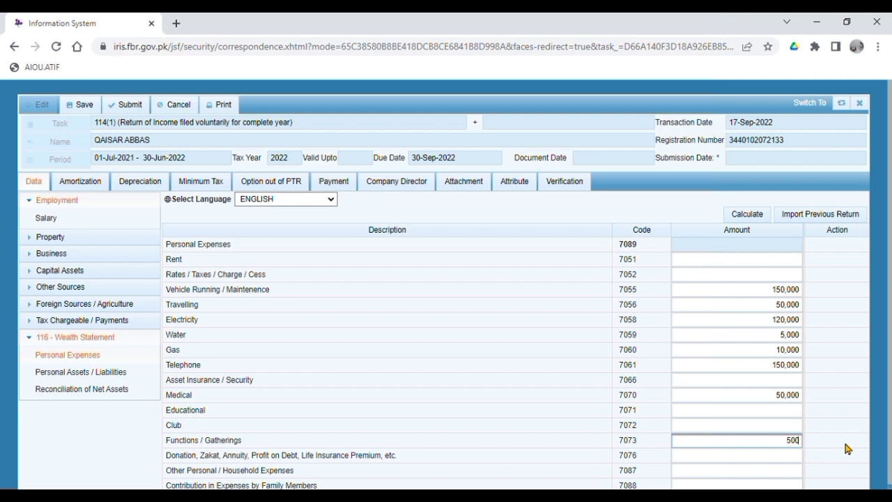
left_click(819, 445)
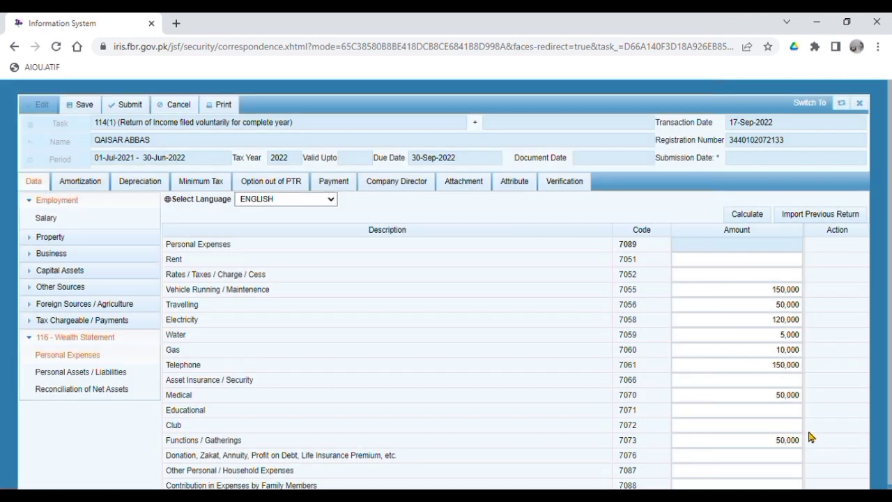
scroll(816, 418, "down", 1)
left_click(759, 210)
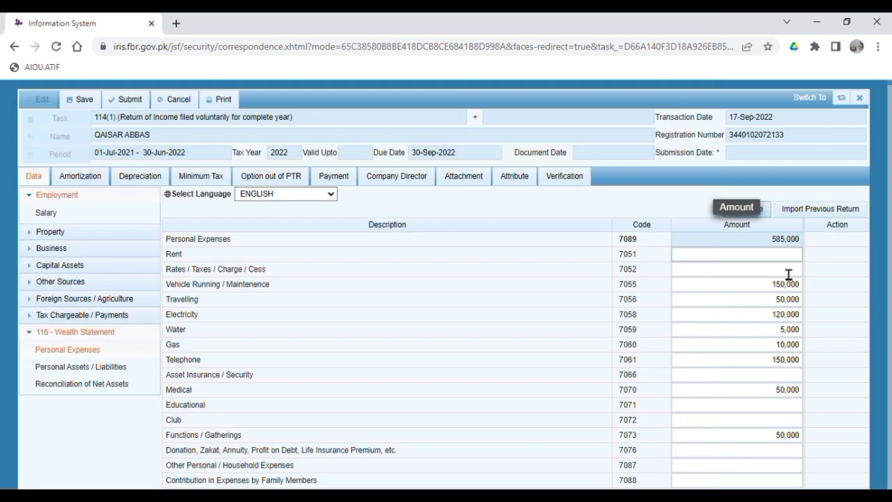
Change the Functions / Gatherings amount and set Medical to 45,000, recalculating the expenses total.
double_click(787, 435)
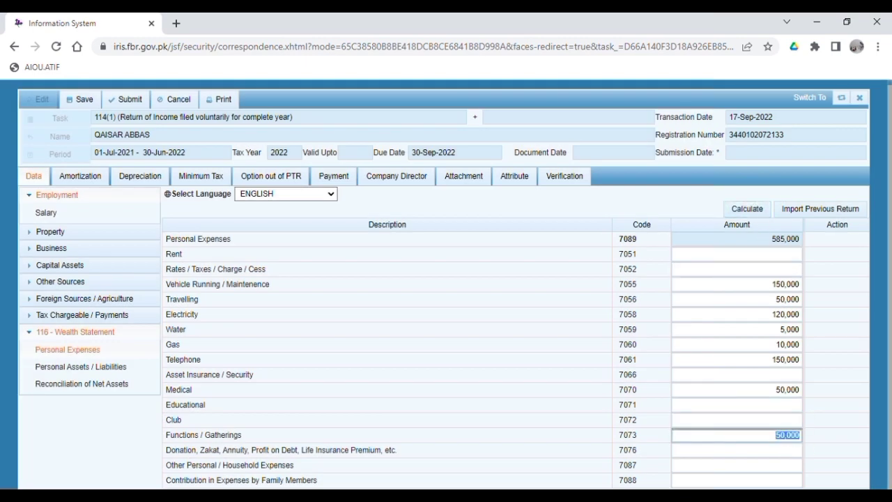
type("3")
left_click(741, 209)
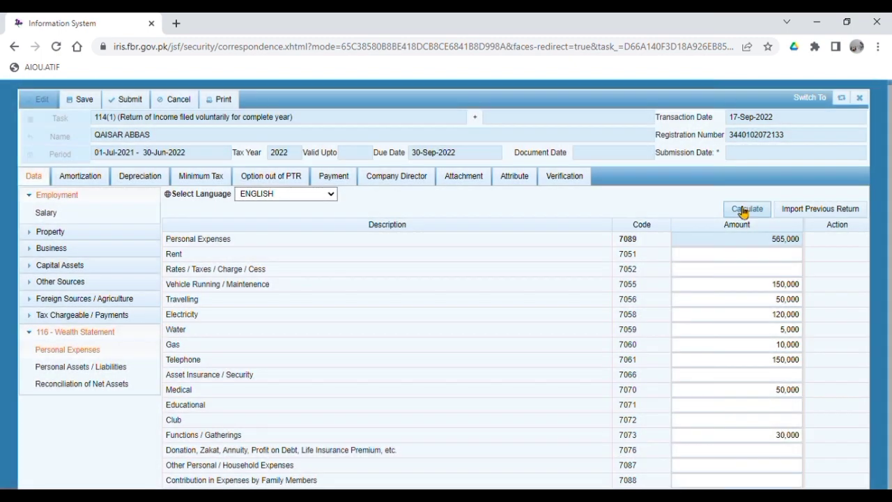
left_click(773, 389)
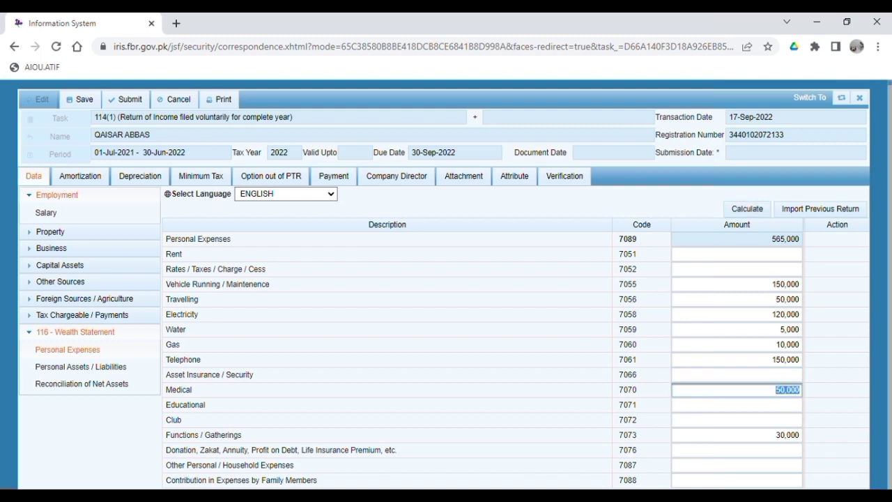
type("45,000")
left_click(745, 209)
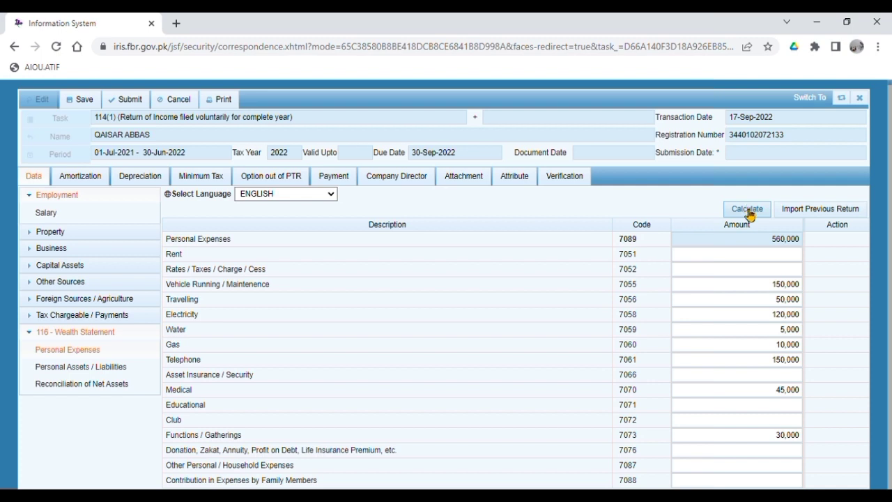
Set Electricity to 116,000 and Medical to 45,284, then recalculate the Personal Expenses total.
left_click(739, 316)
type("116,000")
left_click(746, 209)
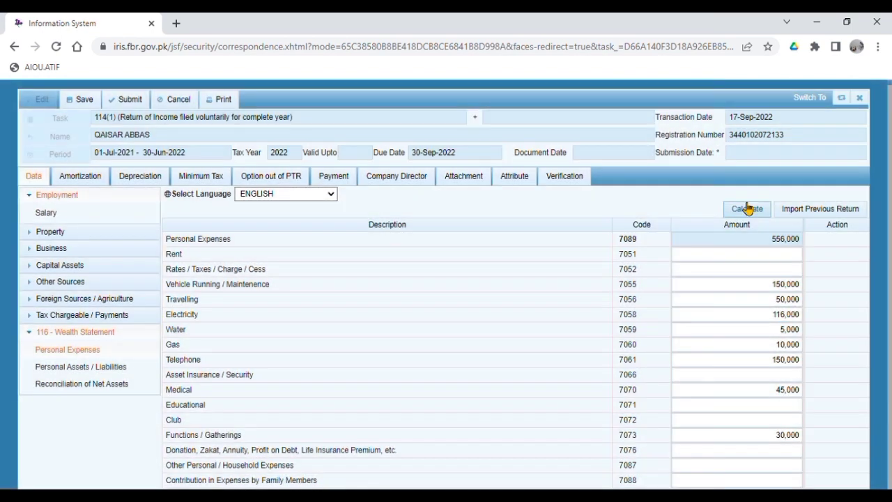
left_click(748, 209)
left_click(774, 391)
type("45,284")
left_click(798, 375)
left_click(759, 210)
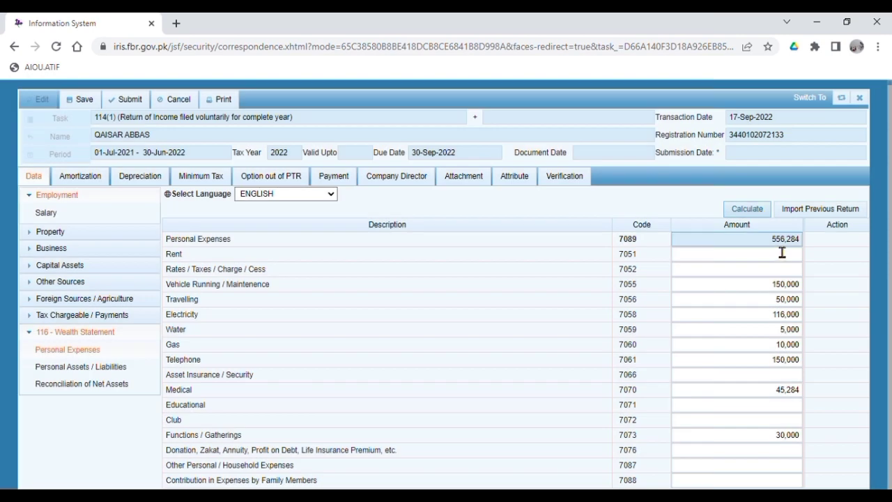
In Personal Assets / Liabilities, set the second 7006 investment to 15,000 and recalculate totals.
left_click(115, 366)
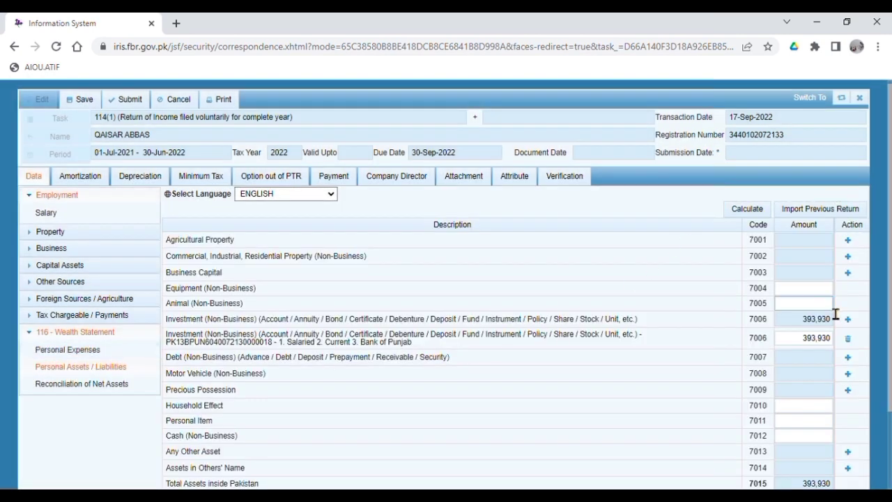
double_click(809, 319)
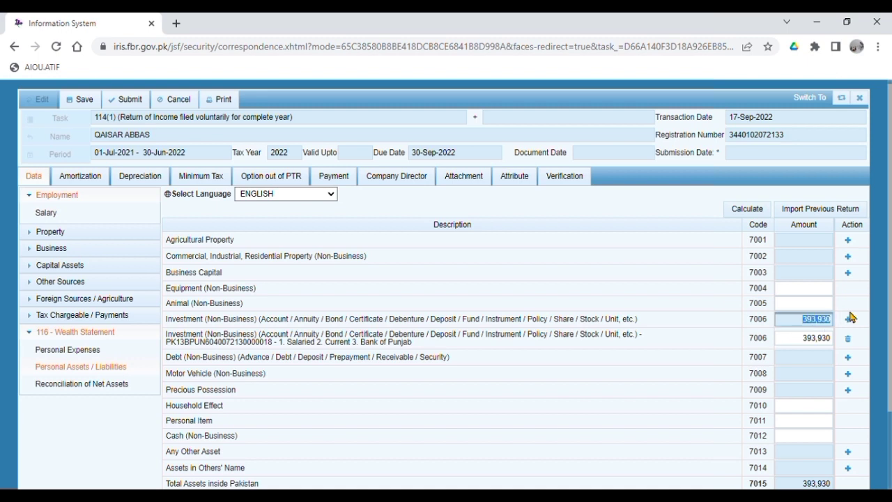
double_click(804, 338)
type("5,")
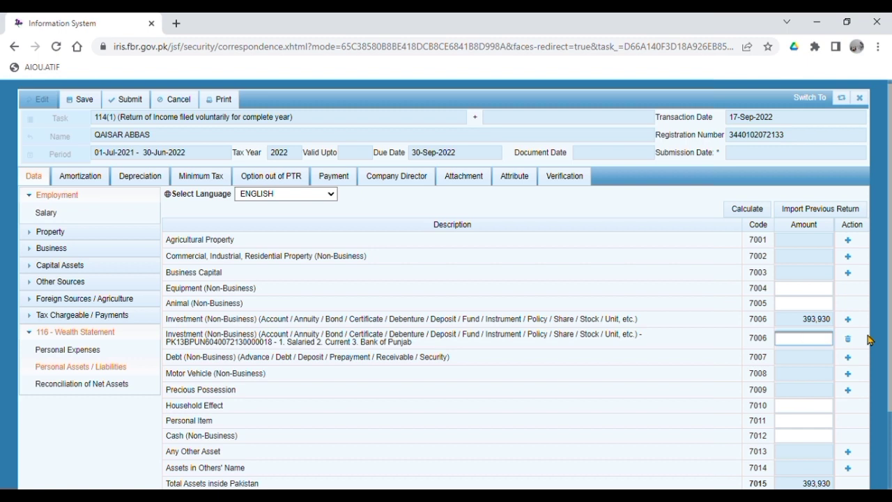
type("000")
left_click(807, 370)
left_click(749, 211)
scroll(839, 360, "down", 2)
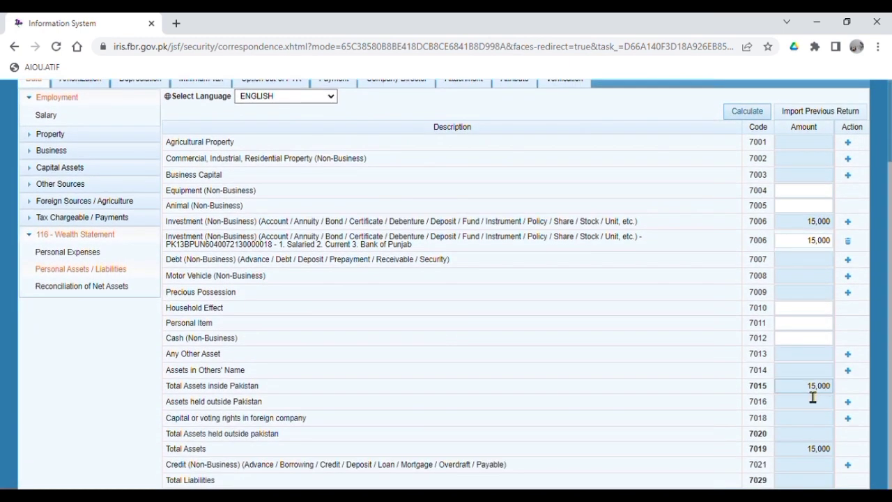
scroll(788, 390, "up", 1)
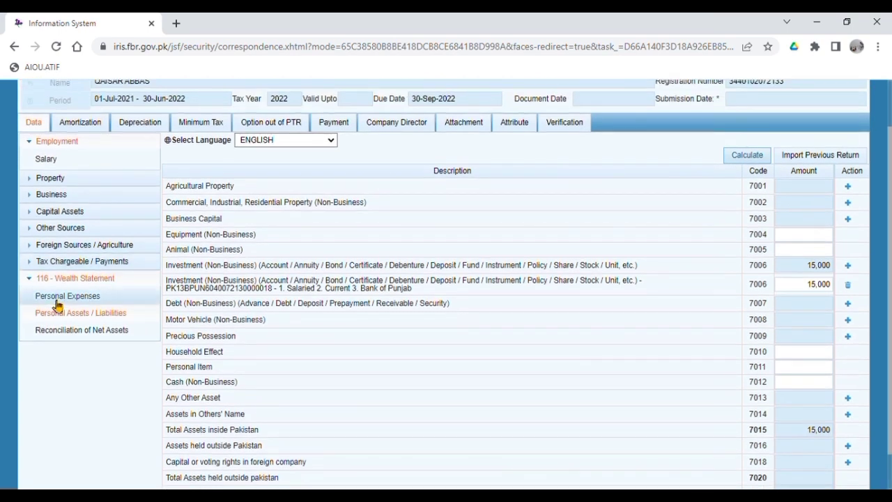
Change the Travelling expense (7056) to 35,000, recalculate, and return to Personal Assets / Liabilities.
left_click(73, 297)
left_click_drag(776, 303, 825, 311)
type("35000")
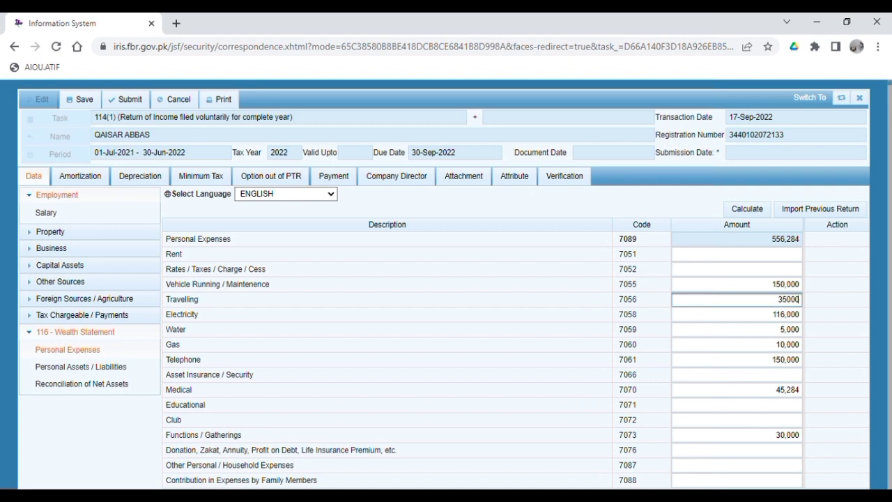
left_click(748, 212)
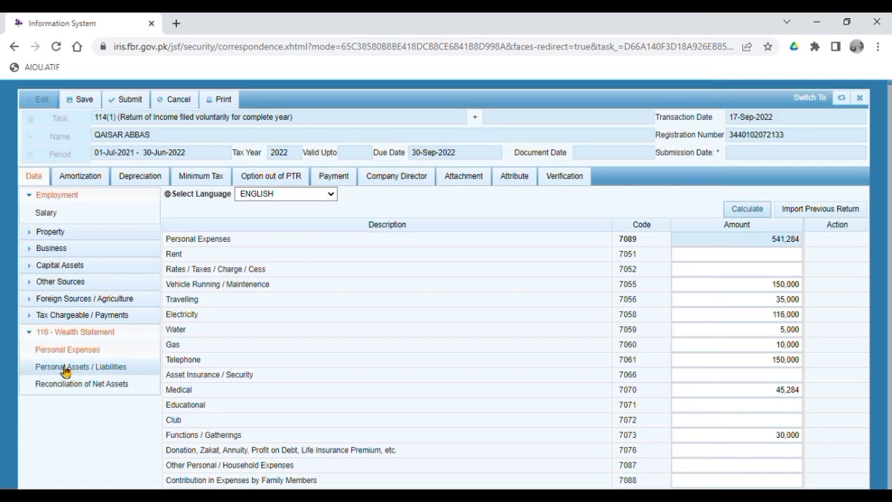
left_click(65, 368)
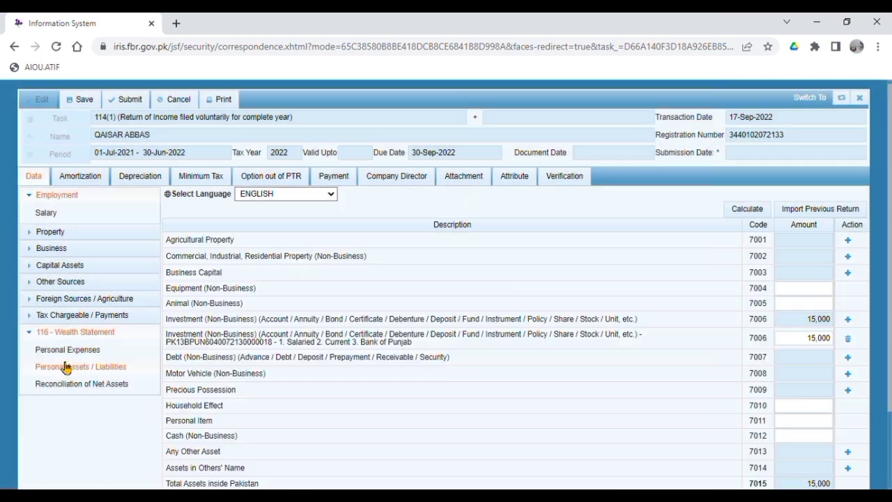
left_click(83, 384)
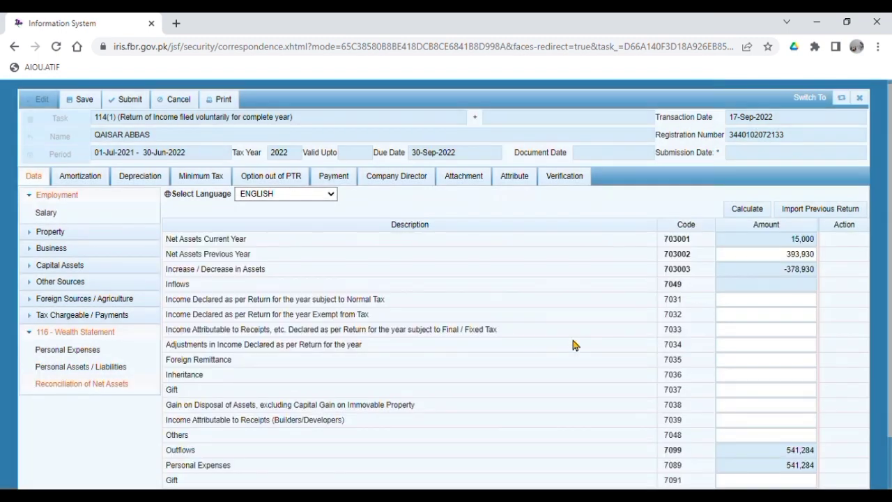
Enter 556,284 as income declared under normal tax and recalculate the reconciliation.
left_click(750, 206)
left_click(756, 207)
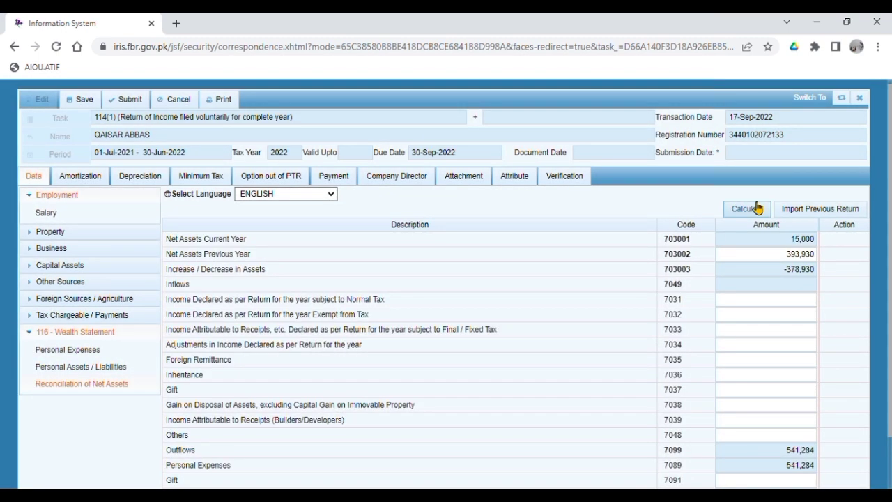
left_click(759, 208)
left_click(780, 301)
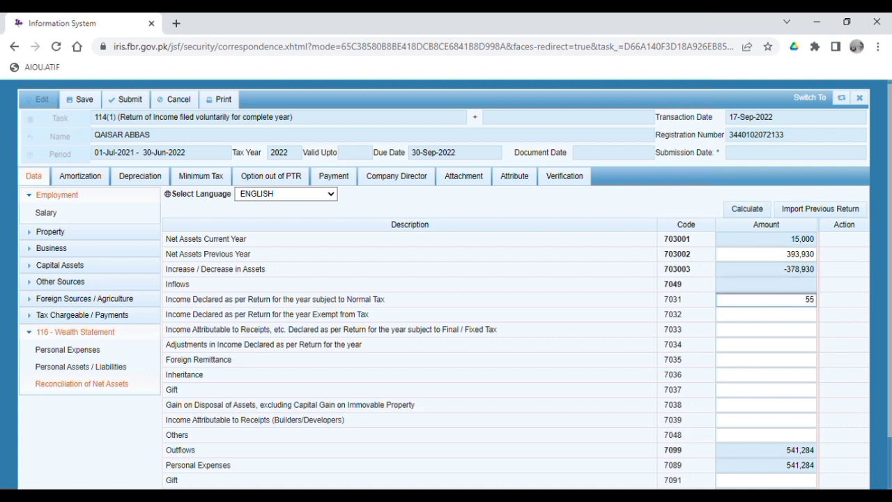
type("556284")
left_click(738, 213)
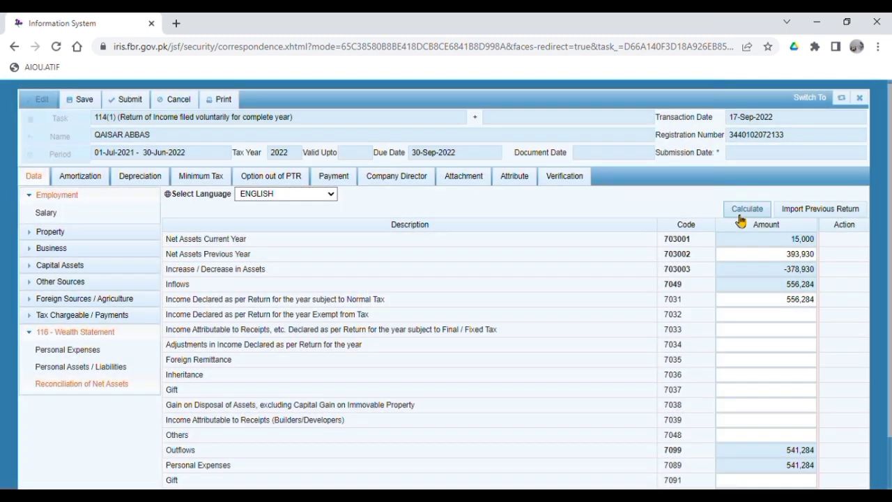
left_click(753, 210)
left_click(756, 210)
Recalculate to reveal the -393,930 unreconciled amount and enter 393,930 in the Others outflow (7098).
left_click(770, 260)
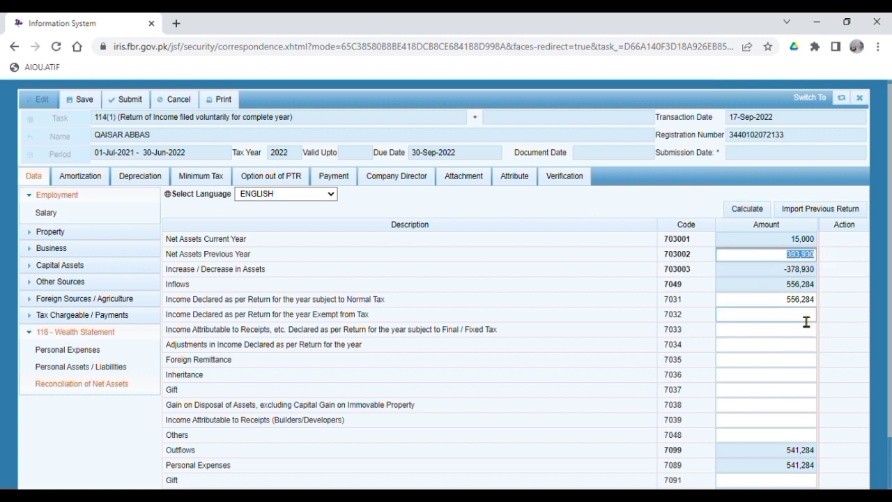
left_click(780, 334)
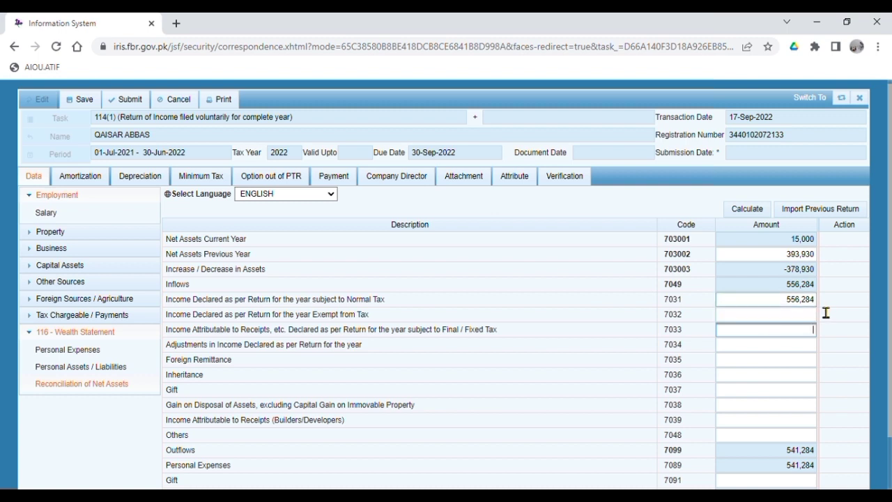
left_click(753, 211)
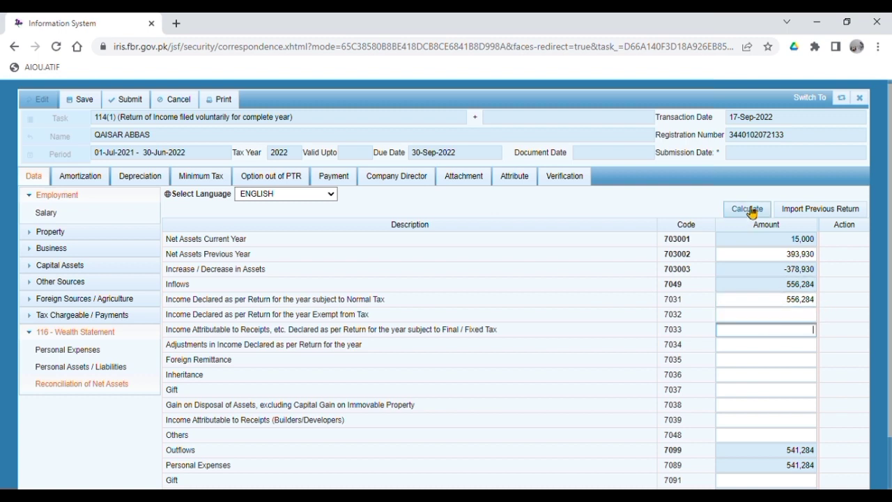
scroll(786, 361, "down", 1)
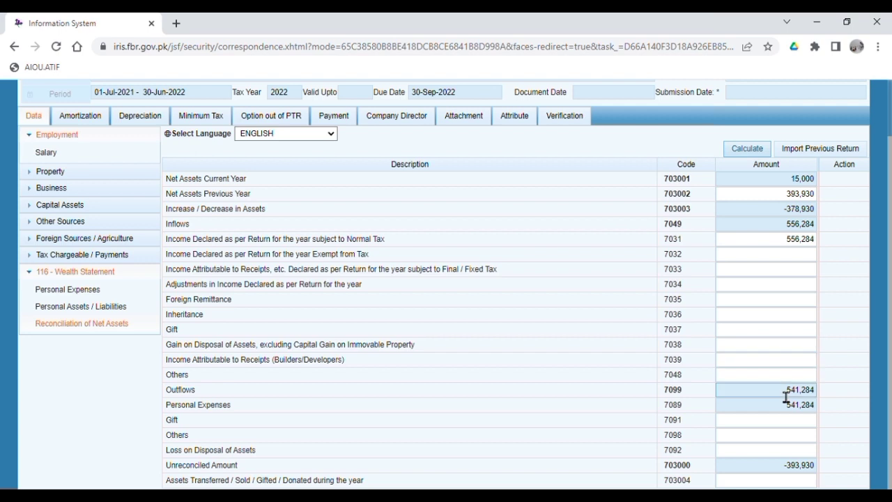
left_click(790, 435)
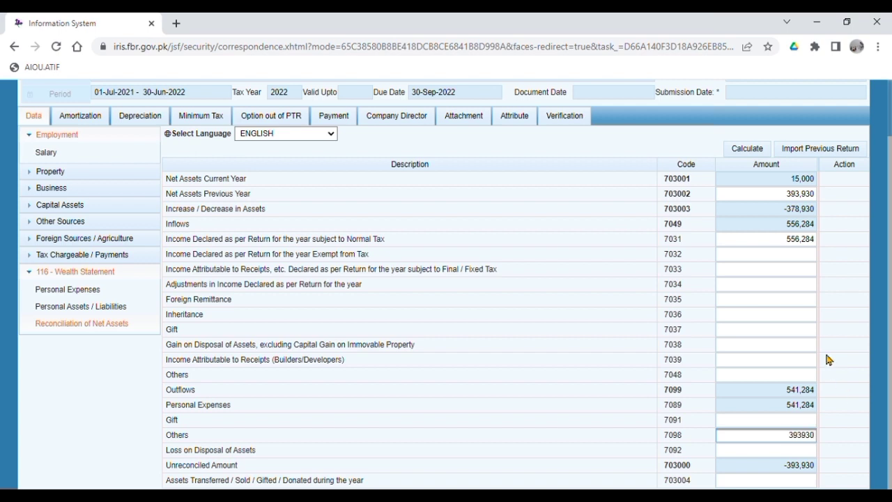
Recalculate until Outflows total 935,214 and the Unreconciled Amount reads 0.
left_click(701, 156)
left_click(755, 150)
left_click(757, 151)
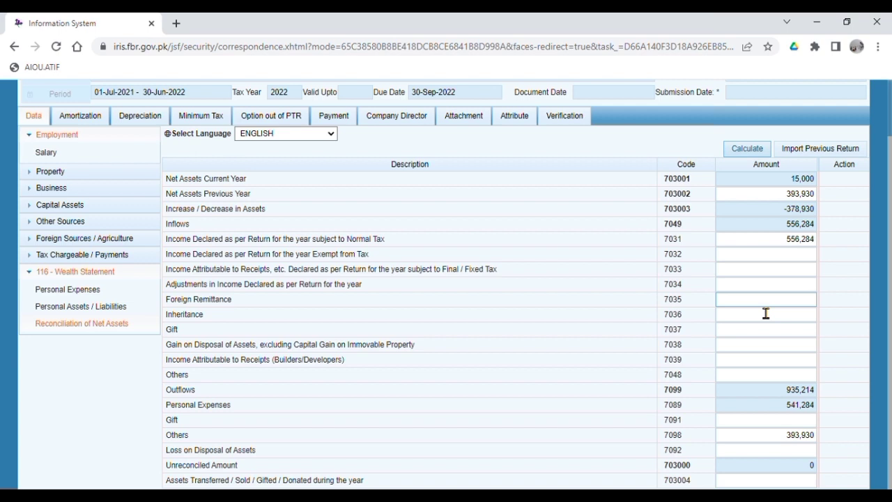
left_click(757, 149)
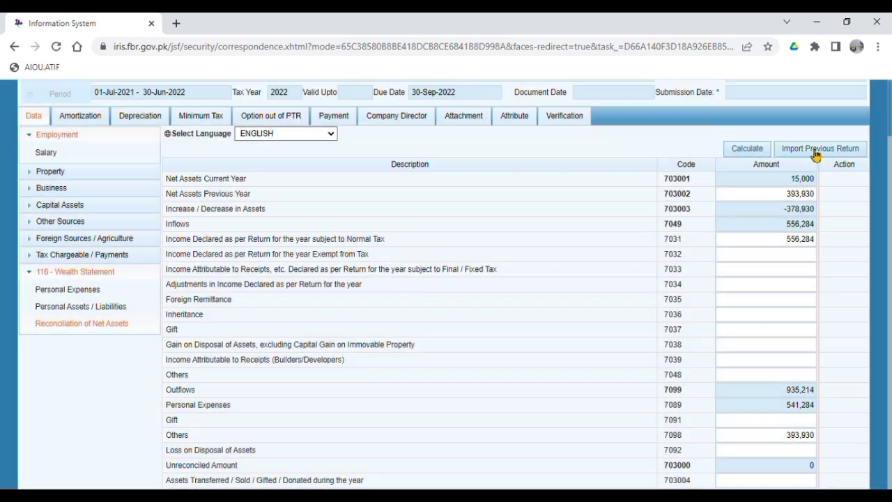
left_click(563, 117)
Enter the verification PIN and try verifying it, which IRIS rejects as a wrong code.
left_click(101, 252)
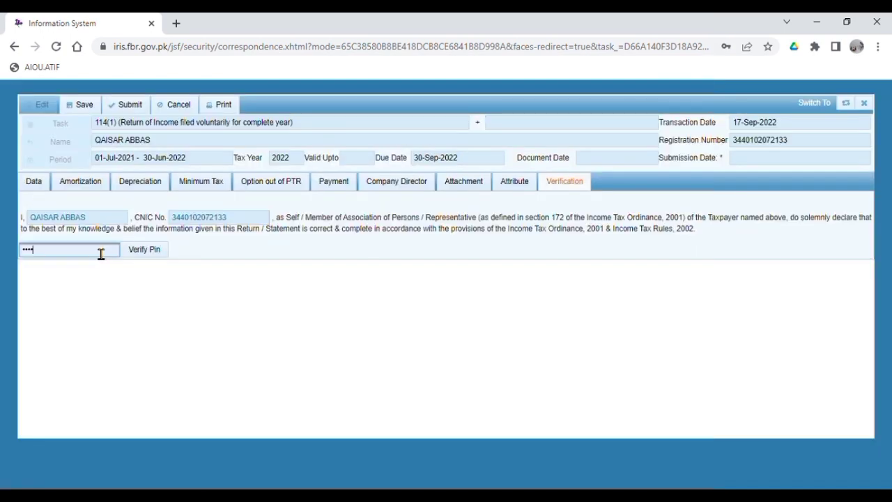
type("1")
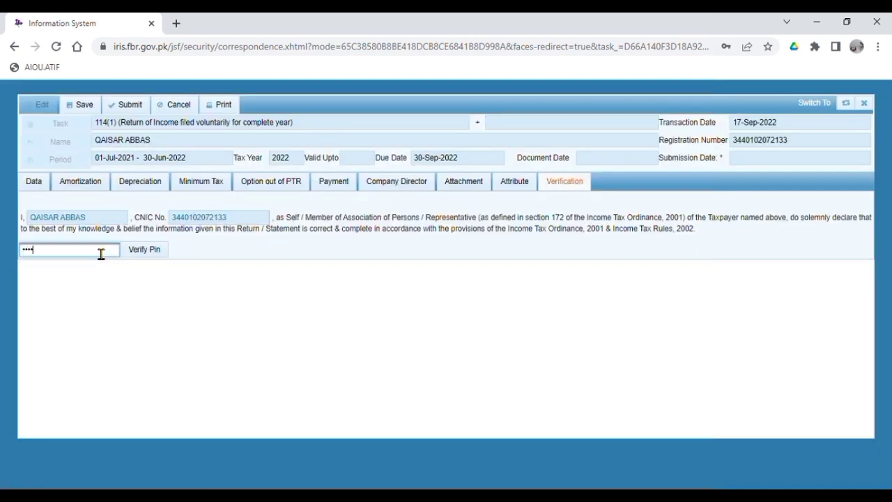
left_click(142, 252)
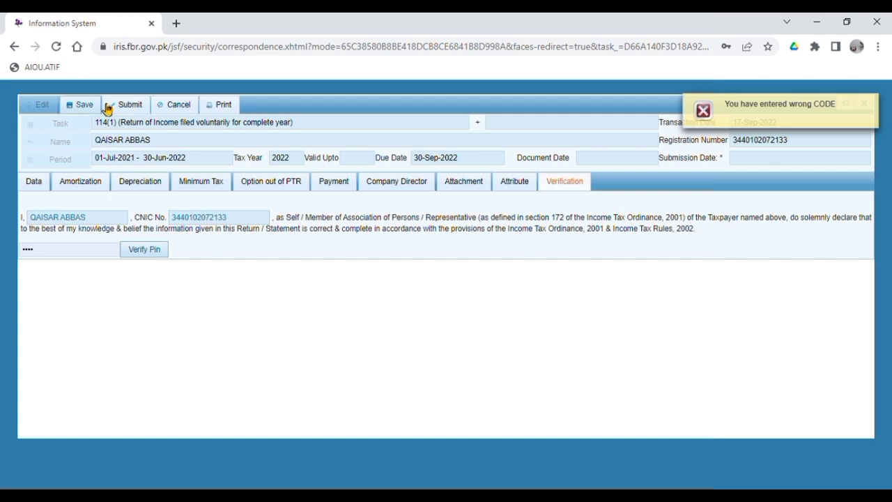
double_click(71, 254)
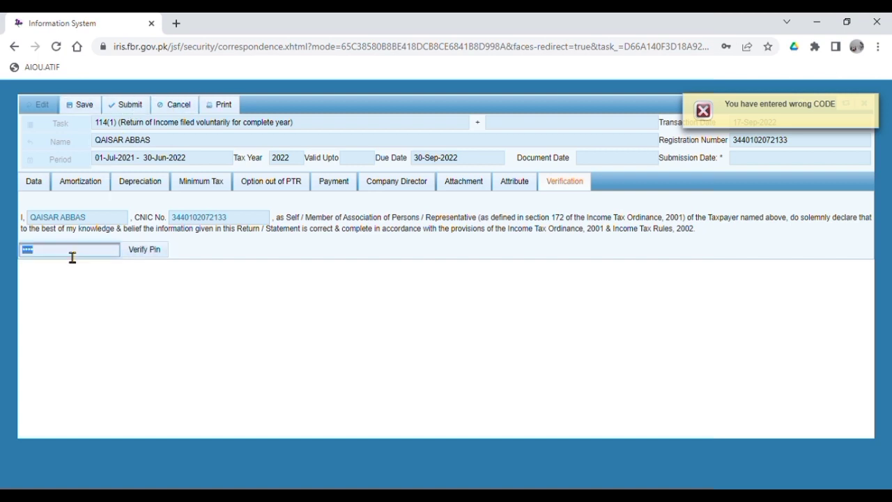
type("•")
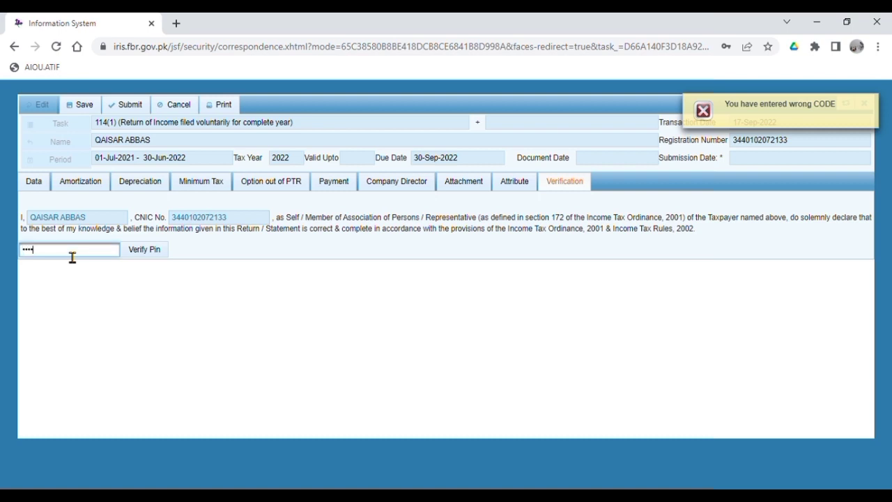
left_click(162, 257)
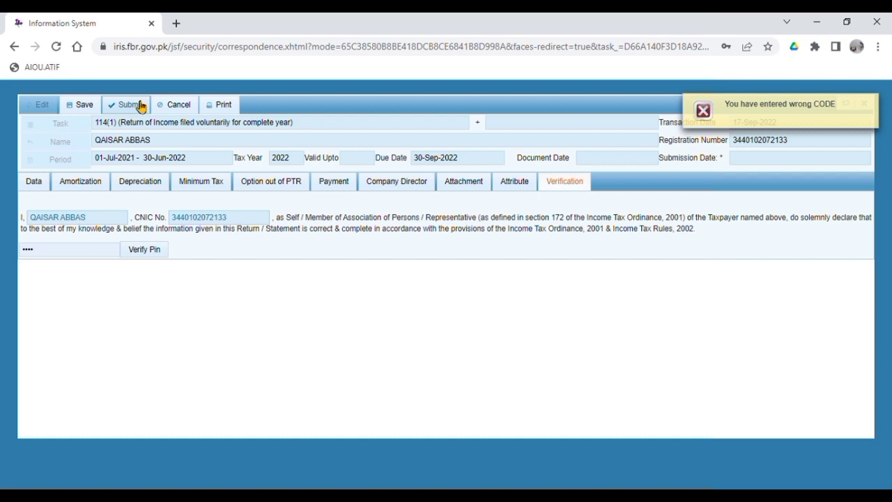
left_click_drag(92, 254, 3, 265)
left_click(64, 330)
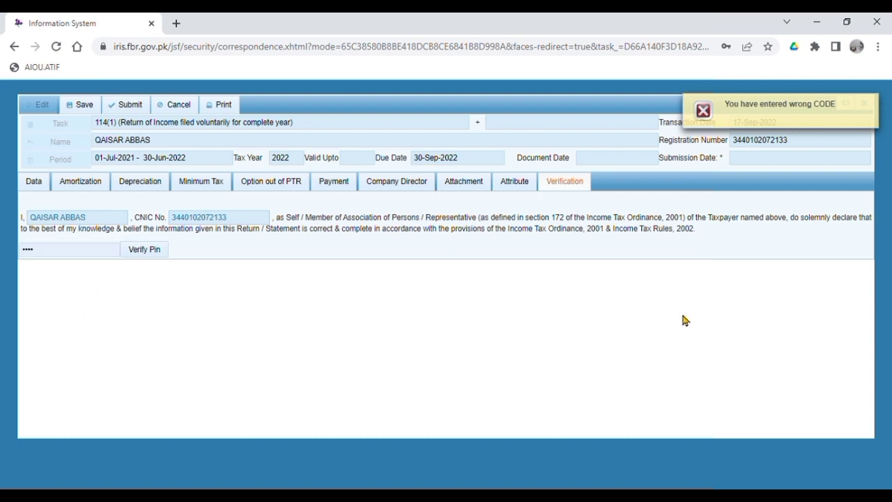
Save the tax year 2022 return and close the form, confirming the close.
left_click(75, 105)
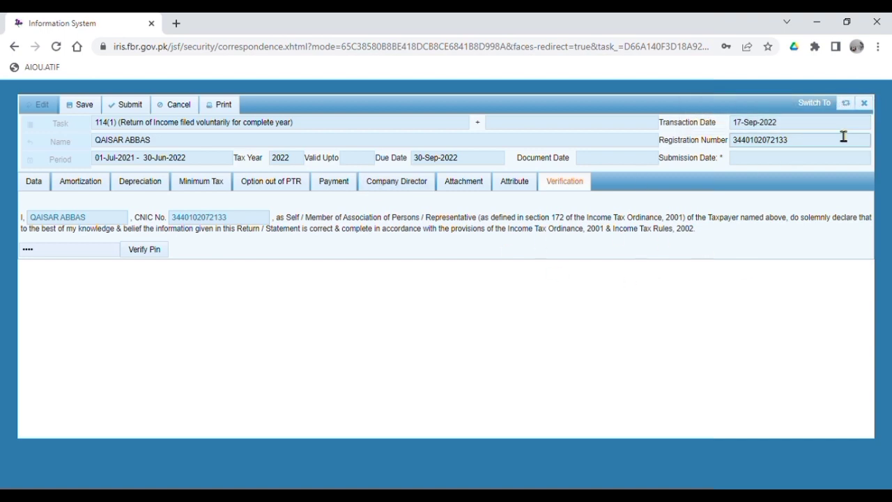
left_click(864, 104)
left_click(371, 305)
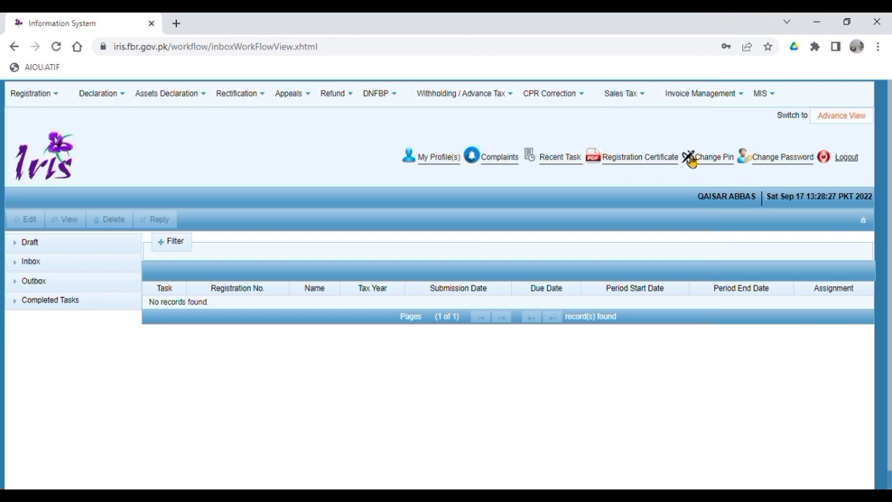
Change the IRIS PIN by entering and confirming a new PIN.
left_click(714, 156)
key("ctrl+a")
type("1234")
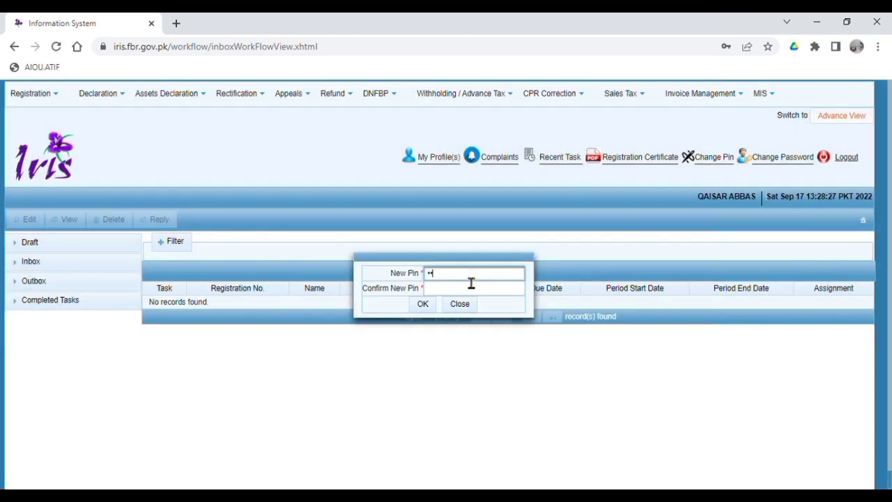
left_click(472, 287)
type("12")
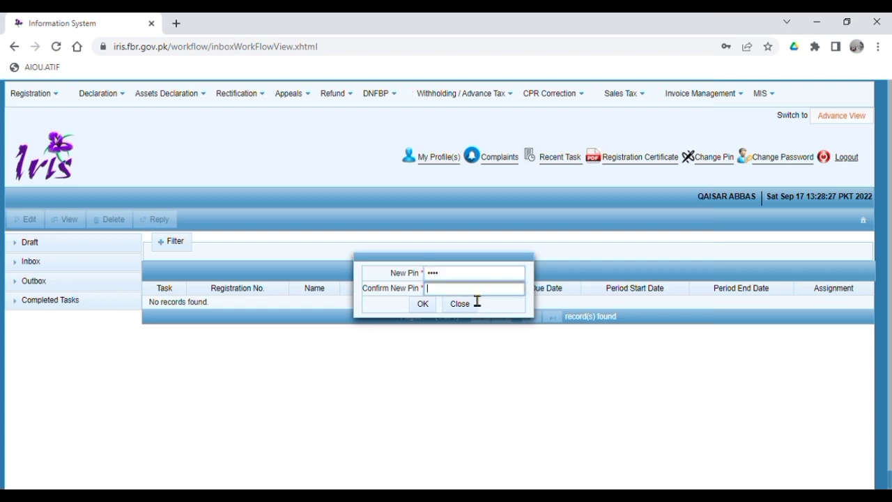
type("34")
left_click(427, 305)
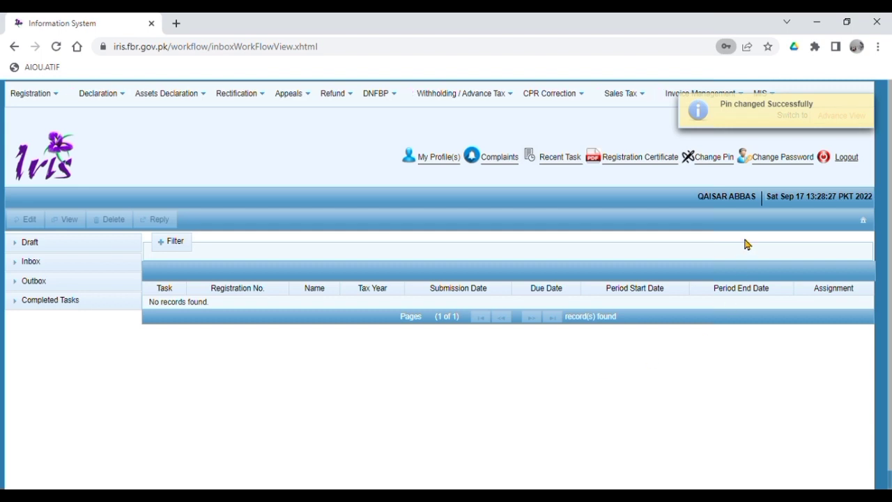
Select the saved tax year 2022 return under Draft > Declaration (NEW).
left_click(30, 241)
left_click(30, 265)
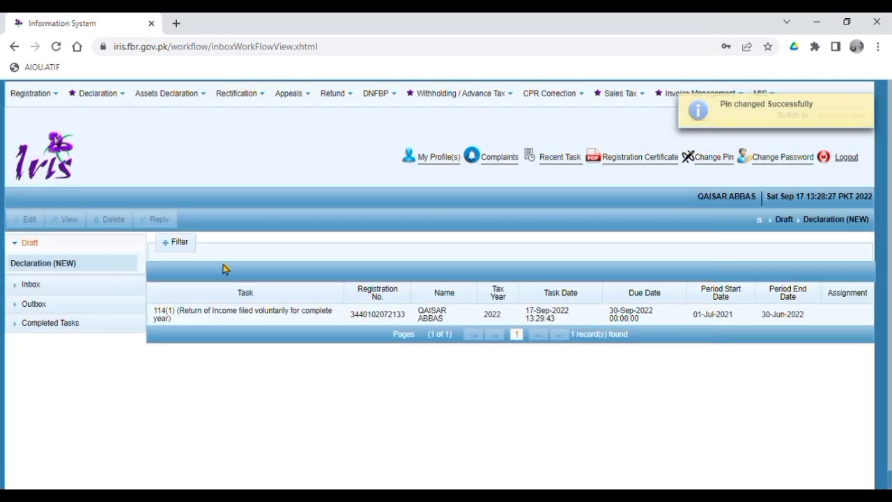
left_click(201, 314)
Reopen the 2022 draft for editing and verify the new PIN on its Verification tab.
left_click(28, 220)
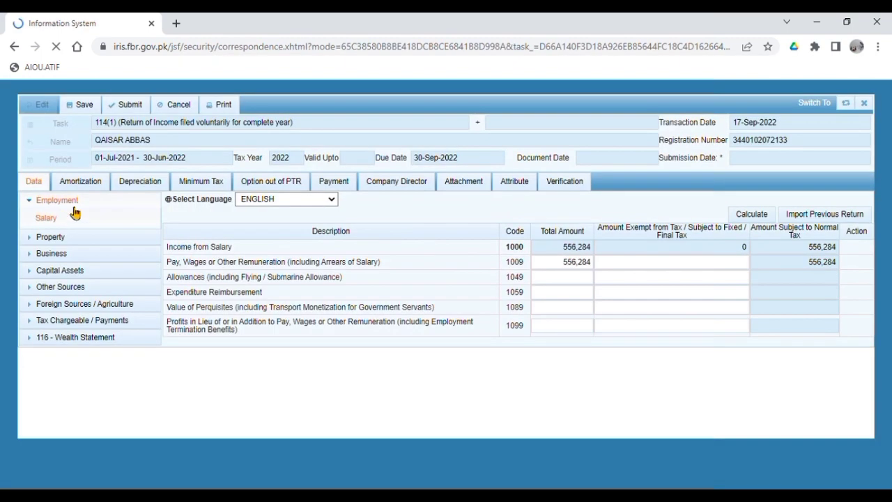
left_click(573, 182)
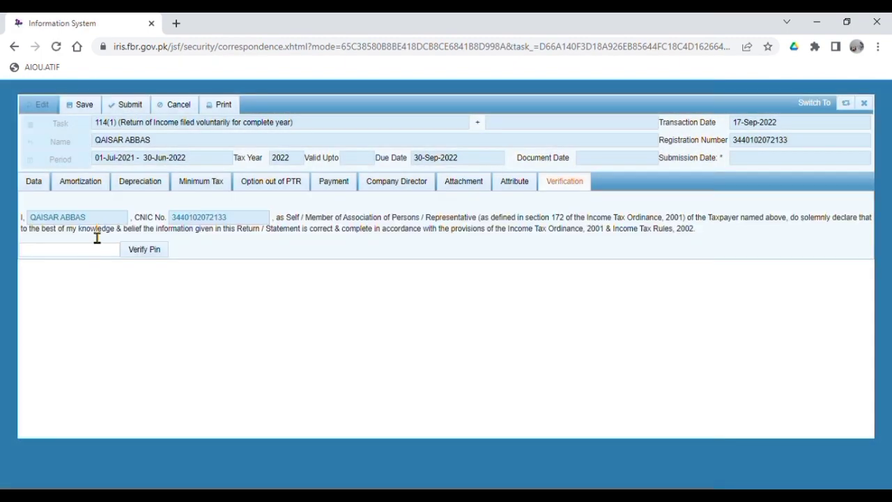
left_click(83, 245)
type("••••")
key("BackSpace")
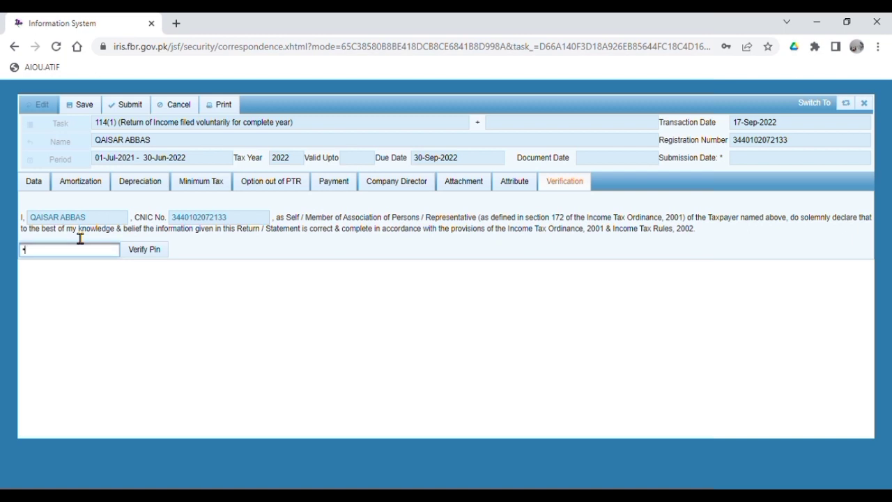
type("•")
left_click(145, 250)
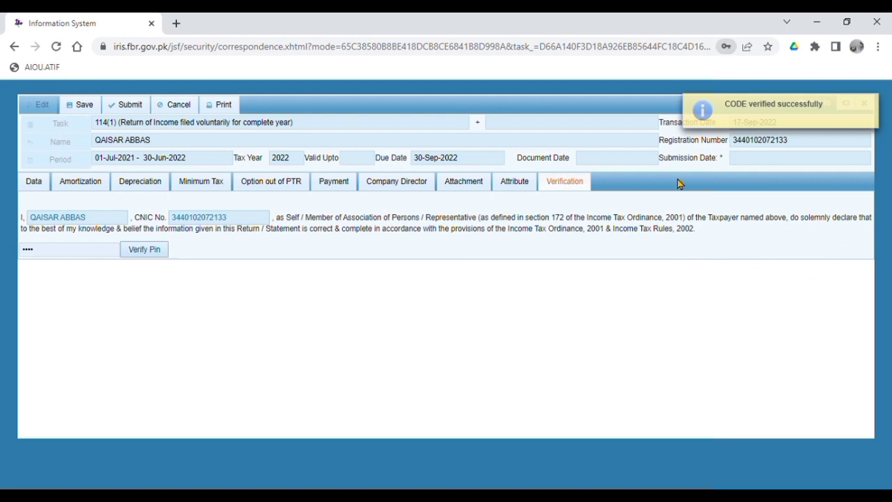
Submit the tax year 2022 return and open the Completed Tasks declarations list.
left_click(118, 110)
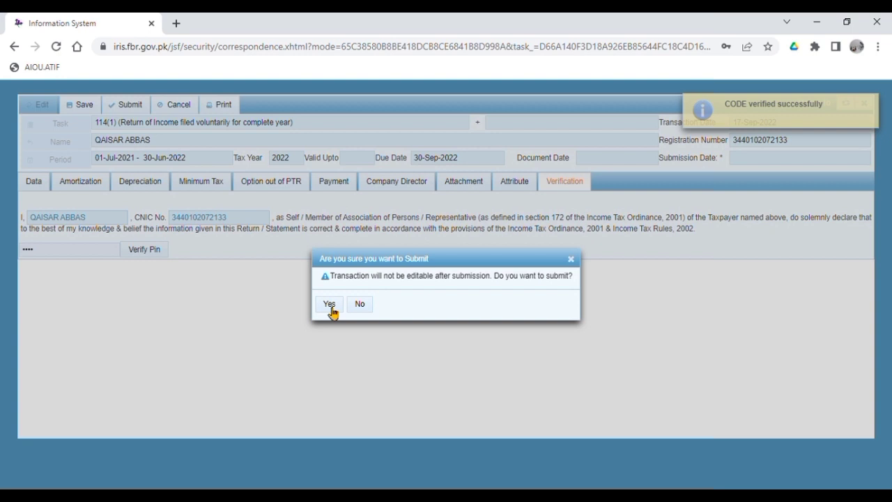
left_click(330, 305)
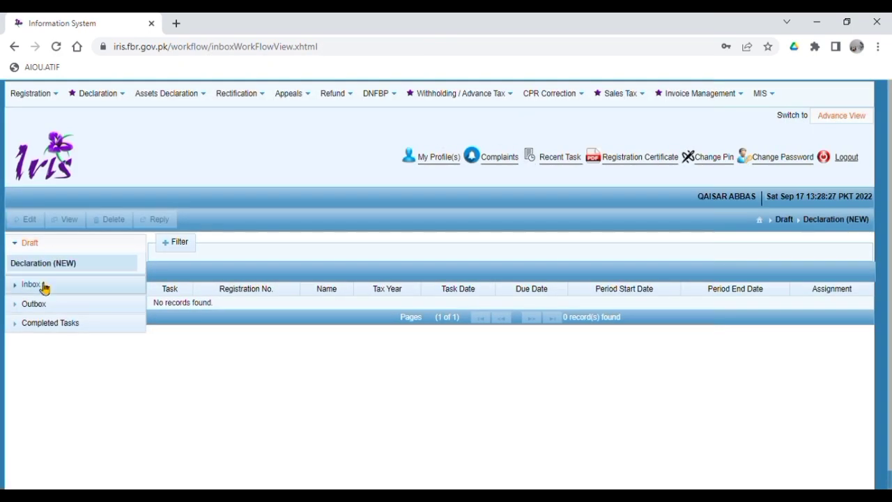
left_click(43, 322)
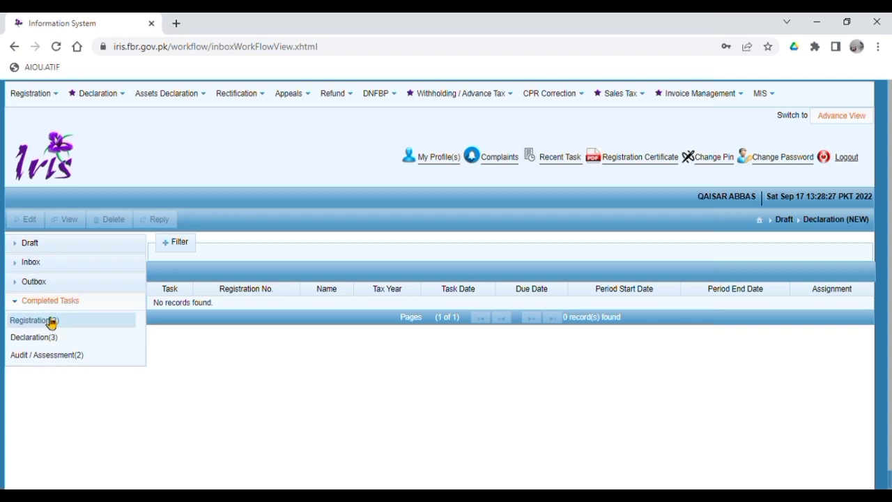
left_click(50, 320)
left_click(51, 340)
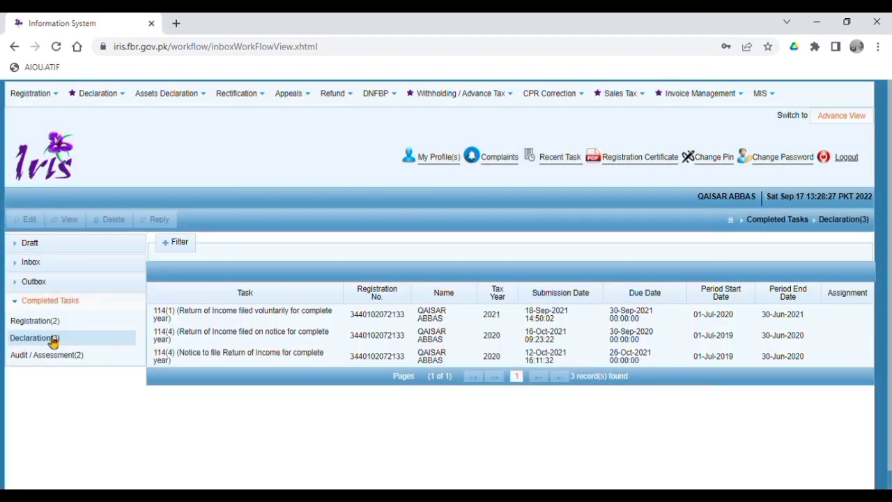
left_click(53, 342)
left_click(53, 341)
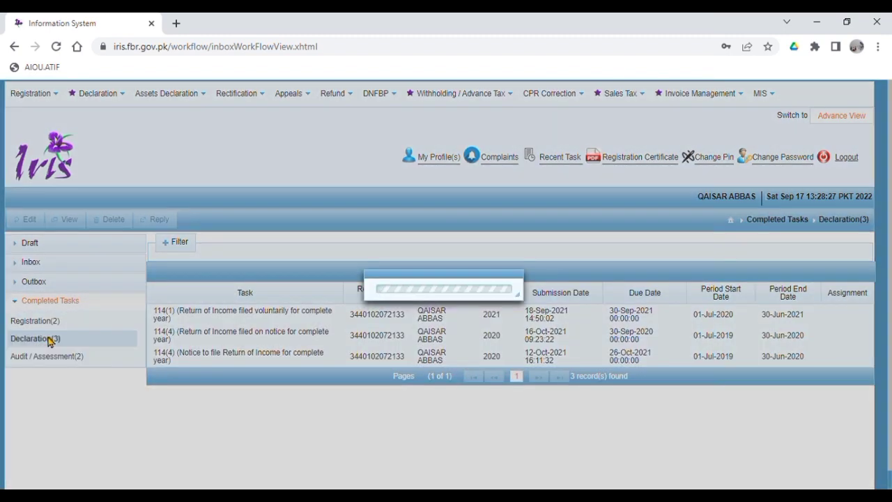
left_click(53, 342)
Switch among the completed registration, declaration and audit lists looking for the filed return.
left_click(55, 358)
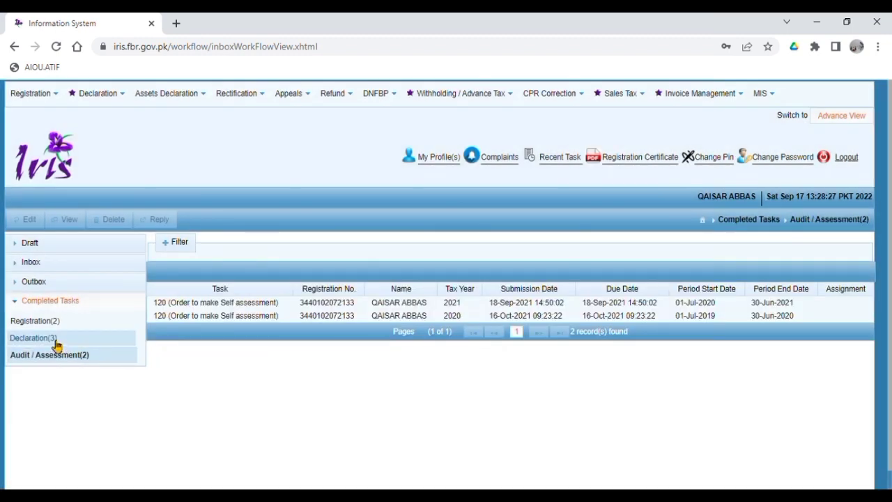
left_click(56, 340)
left_click(55, 340)
left_click(52, 323)
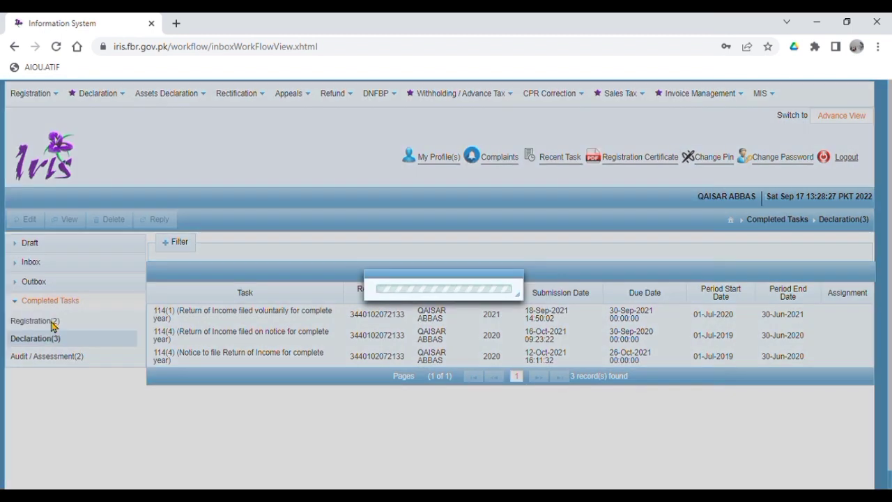
left_click(56, 337)
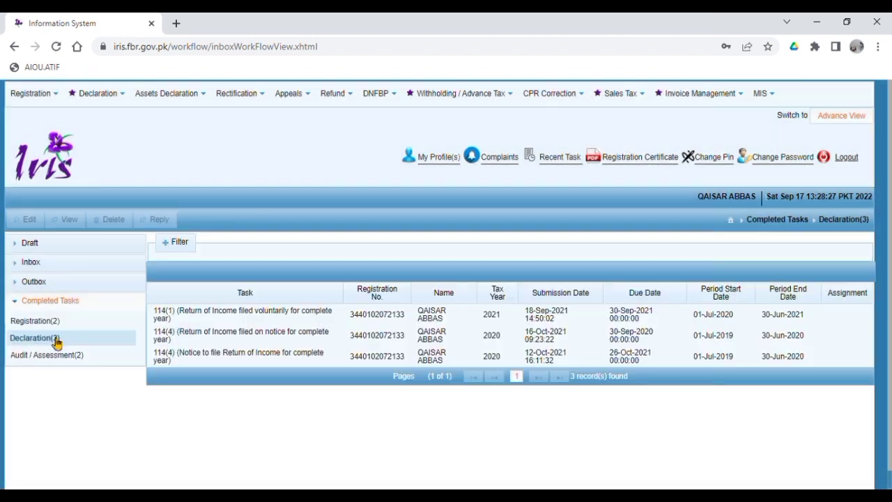
left_click(54, 358)
left_click(47, 323)
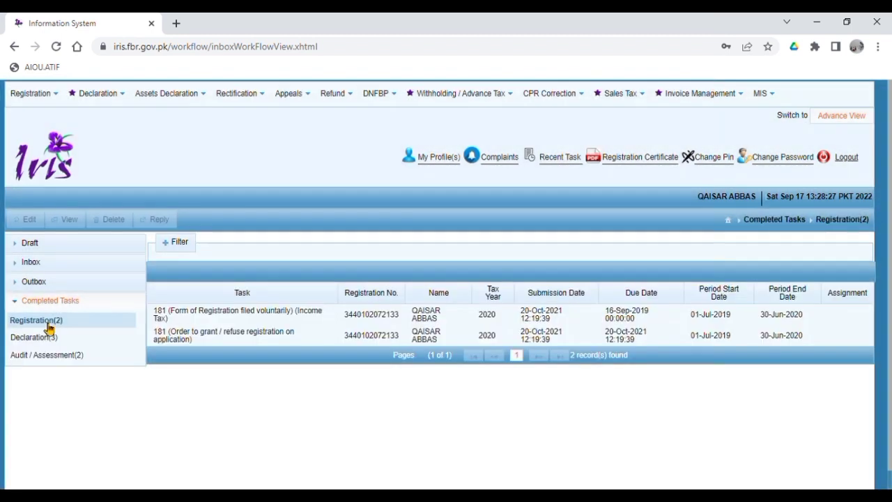
Reopen Completed Tasks > Declaration and select the 114(1) tax year 2022 return.
left_click(30, 244)
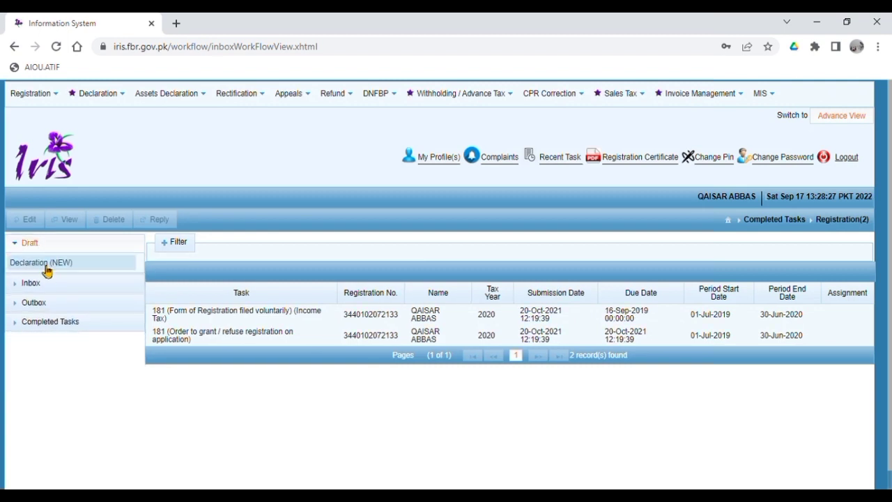
left_click(44, 266)
left_click(44, 288)
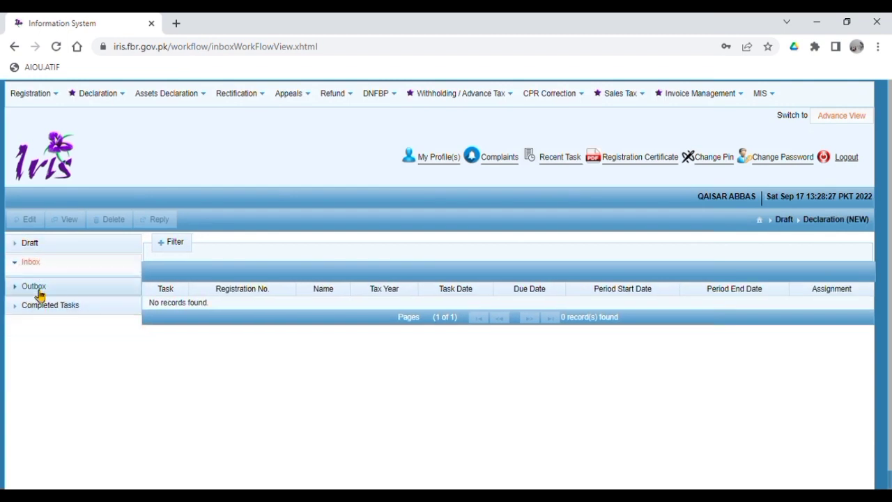
left_click(39, 290)
left_click(48, 303)
left_click(44, 321)
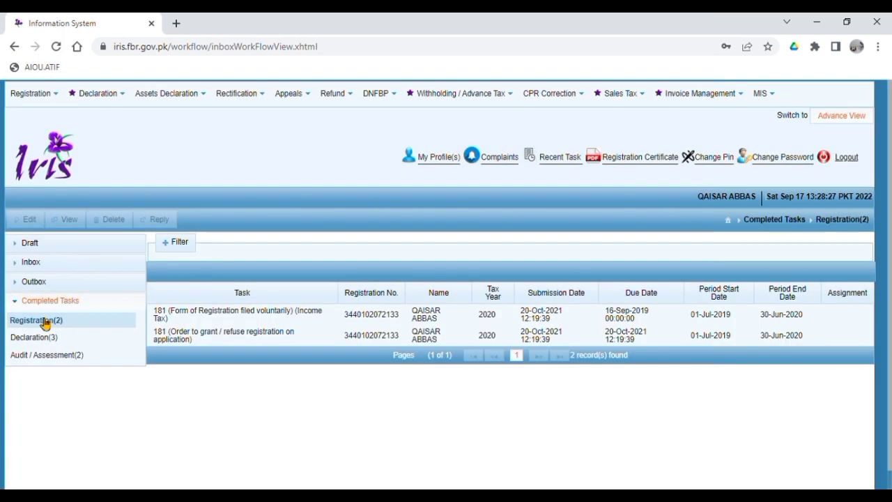
left_click(34, 338)
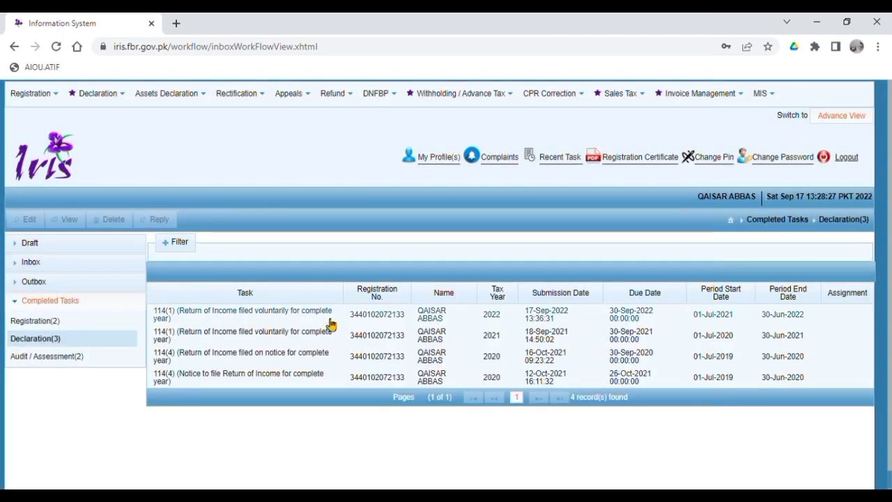
left_click(432, 313)
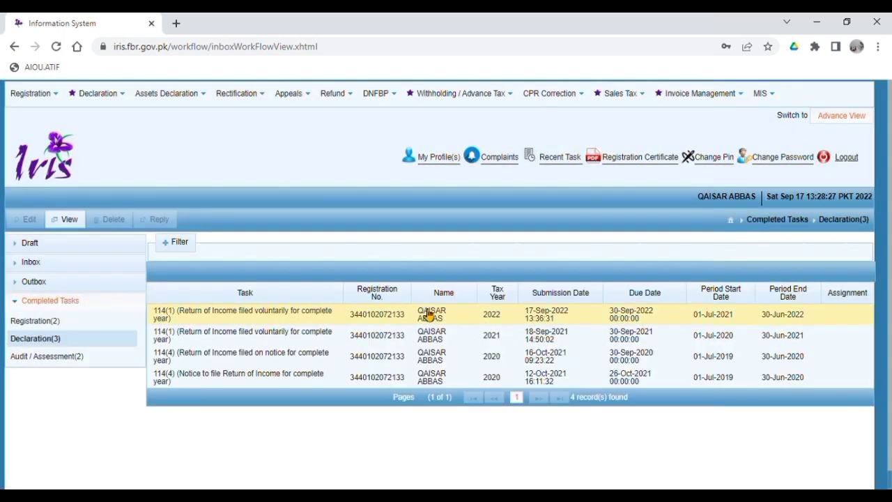
View the 2022 return, print it to PDF, and open the downloaded Declaration PDF.
left_click(74, 219)
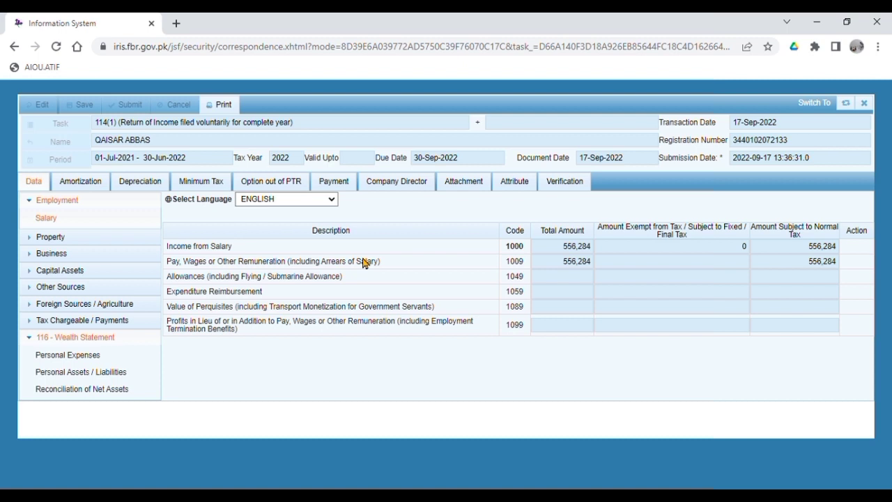
left_click(216, 105)
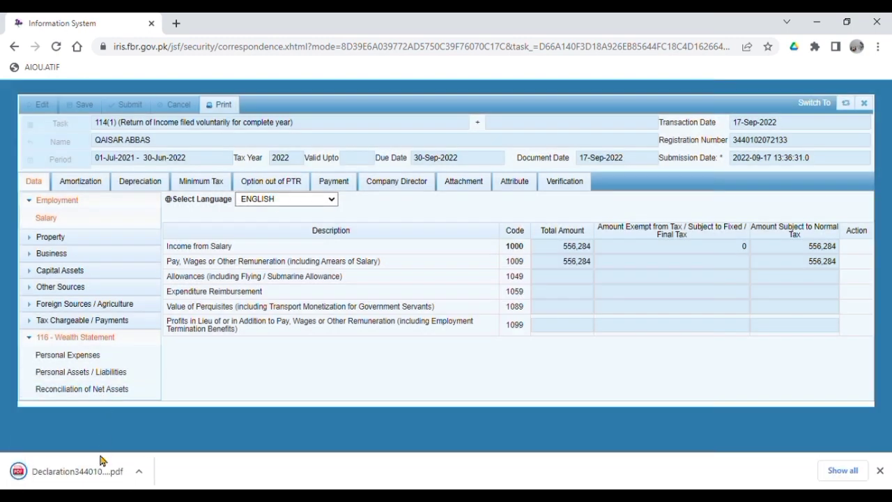
left_click(95, 473)
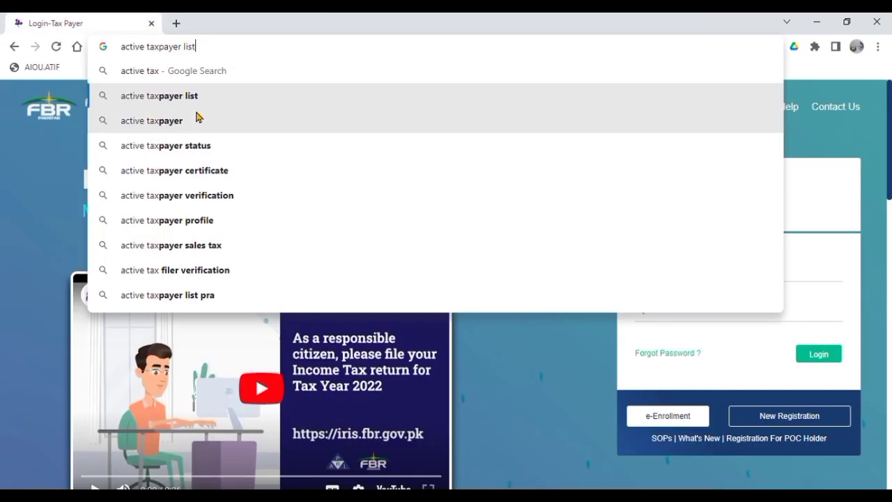
Search 'active taxpayer list', open FBR's ATL page and its online status check link.
left_click(160, 96)
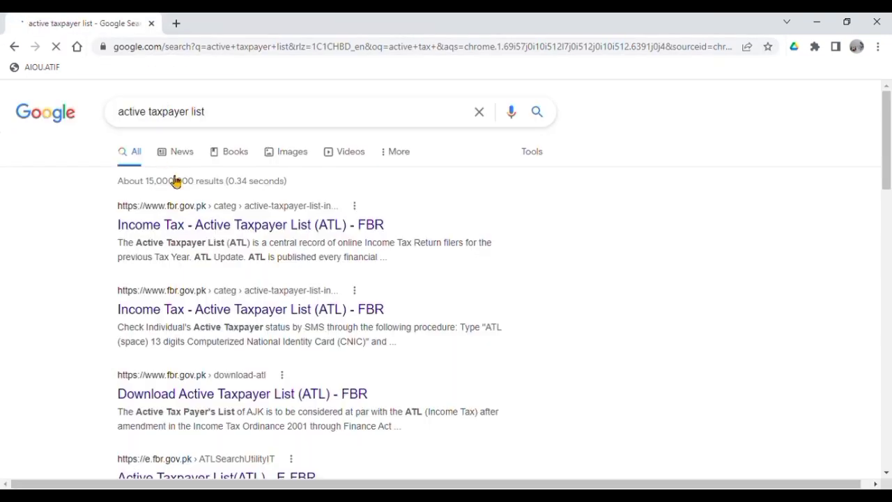
left_click(193, 224)
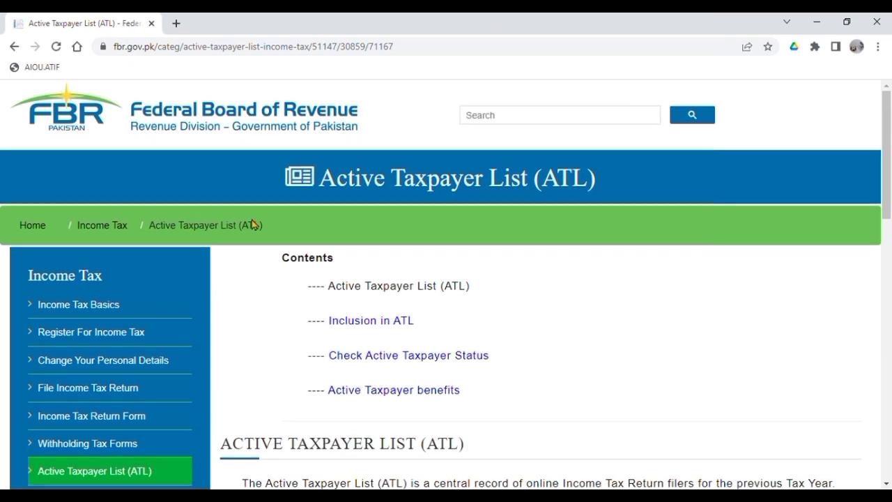
left_click(448, 357)
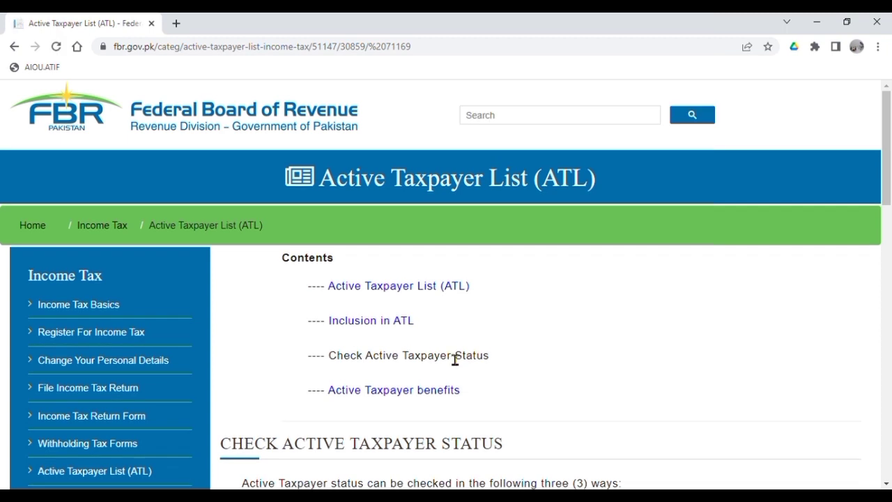
scroll(534, 313, "down", 2)
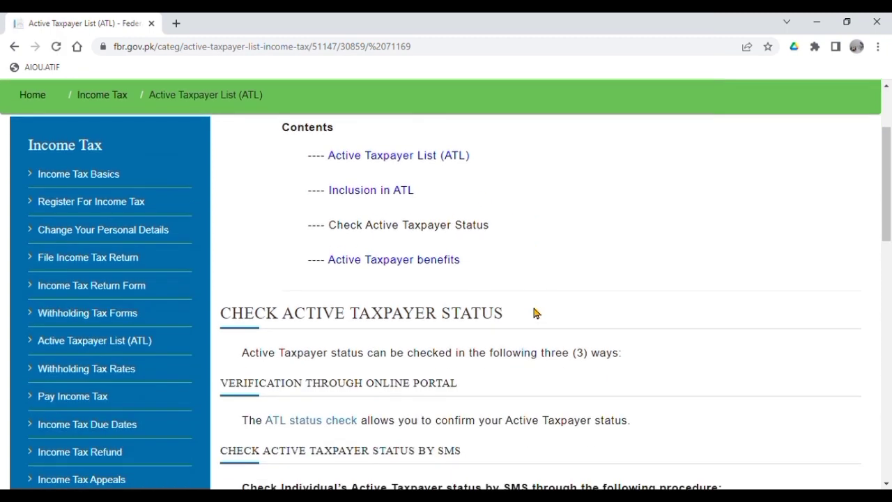
left_click(311, 420)
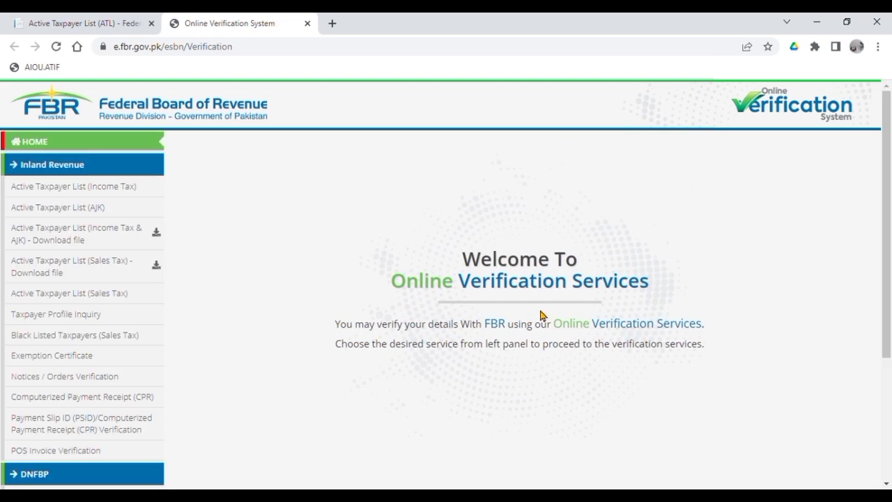
Reload the verification services page, then return to the ATL page and open the status check form.
scroll(481, 293, "down", 3)
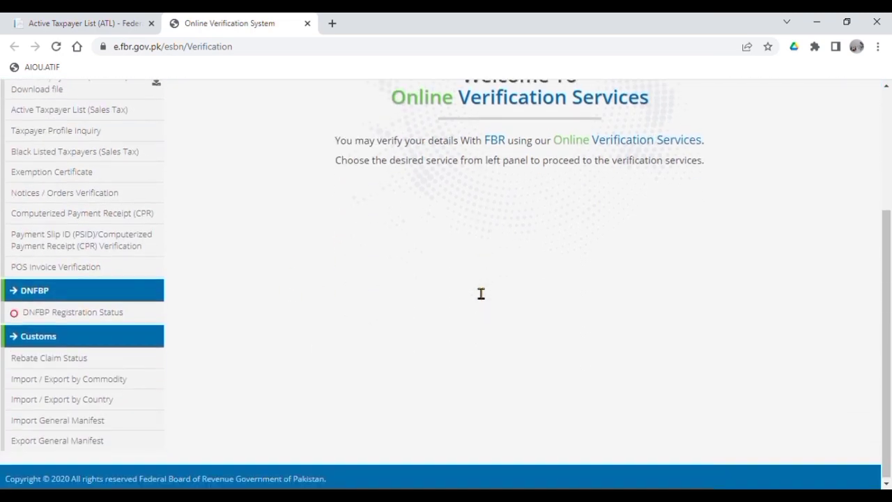
scroll(481, 293, "up", 3)
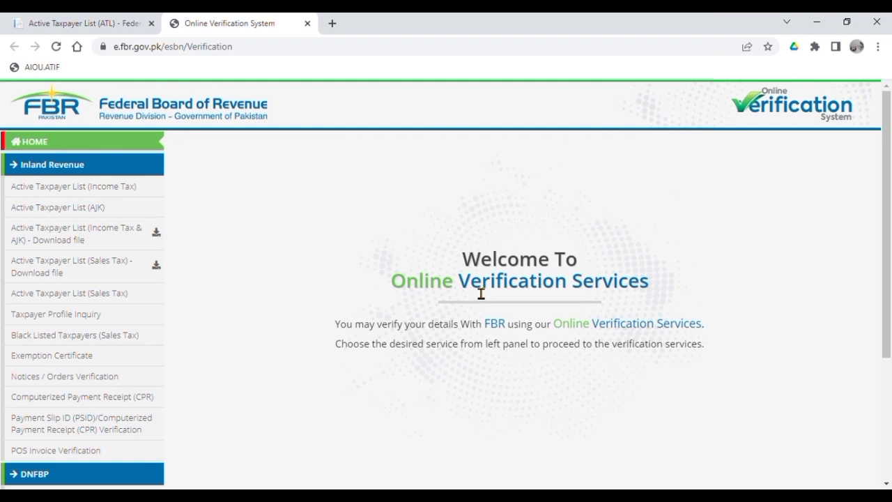
left_click(56, 50)
double_click(640, 333)
scroll(498, 307, "down", 2)
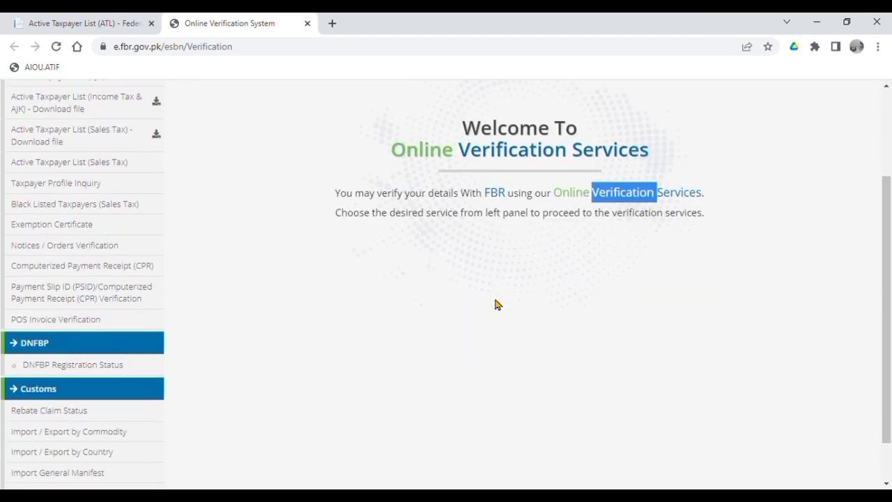
left_click(495, 298)
scroll(497, 297, "up", 2)
scroll(495, 297, "down", 3)
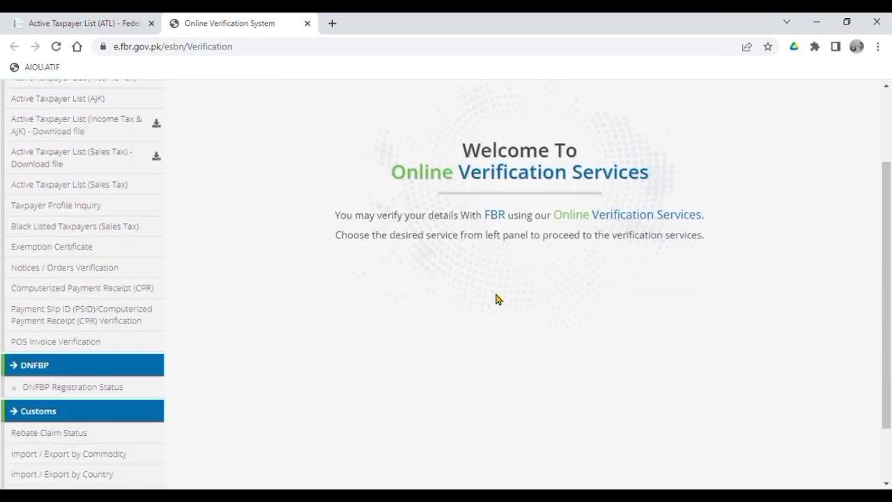
left_click(56, 46)
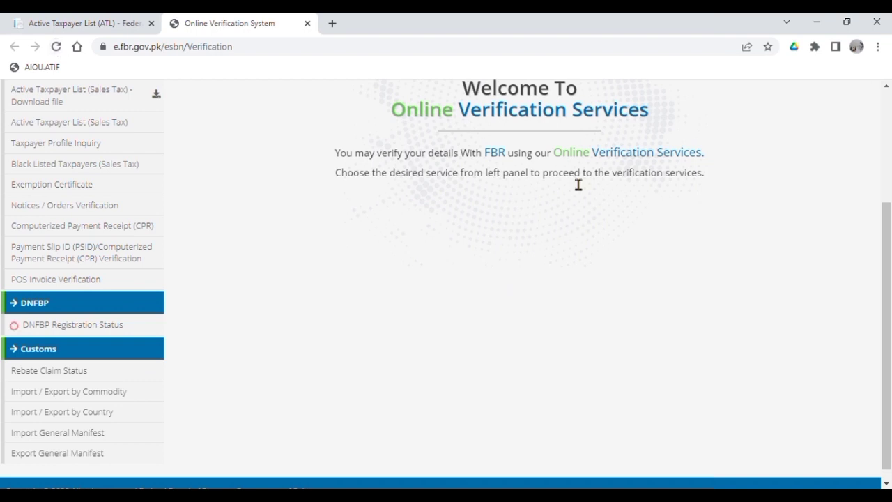
left_click(126, 23)
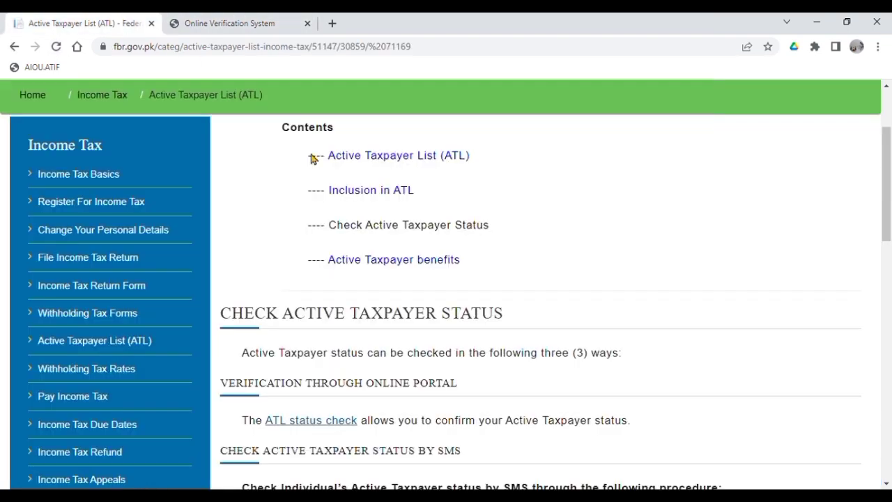
left_click(330, 421)
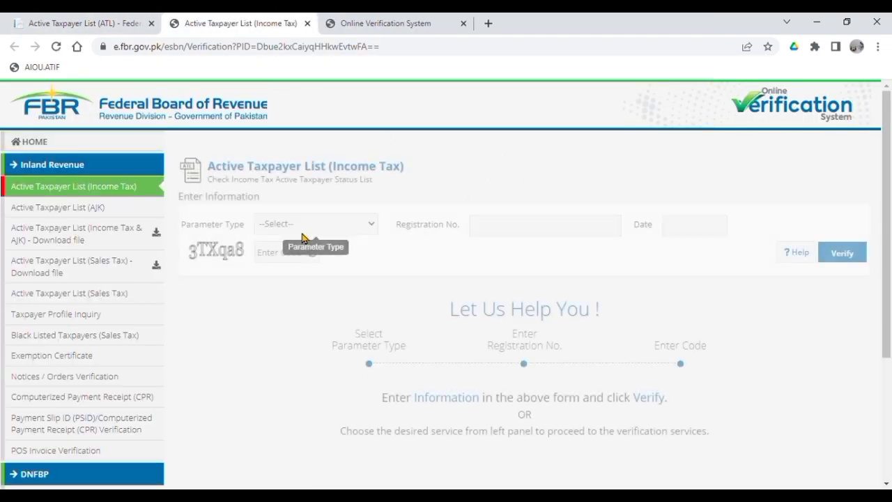
Close the extra tab and set the ATL check to CNIC, the registration number and 17-Sep-2022.
left_click(463, 23)
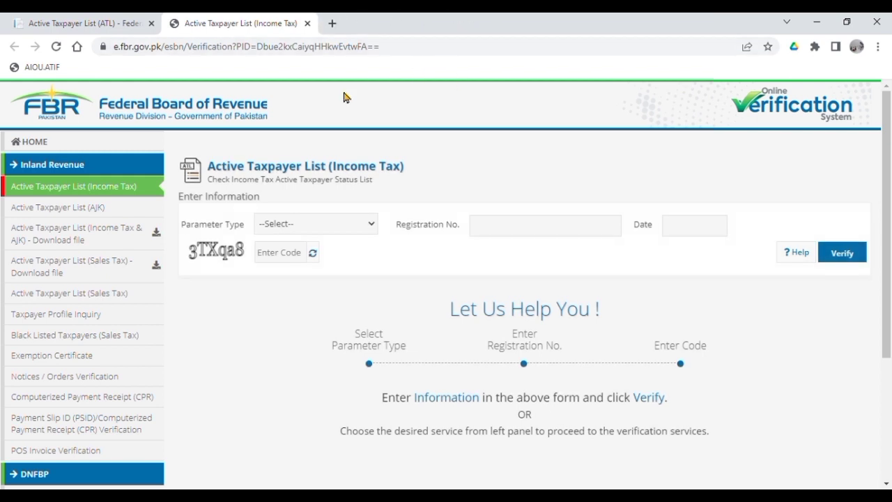
left_click(280, 269)
left_click(526, 239)
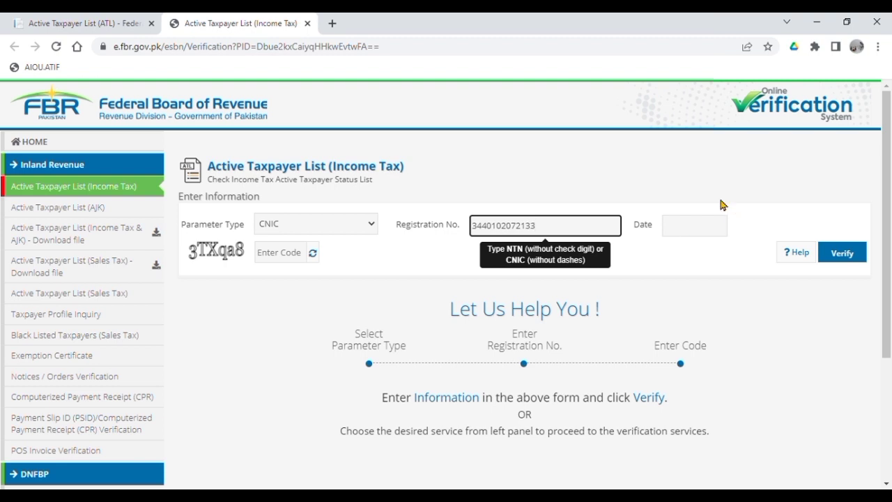
left_click(713, 227)
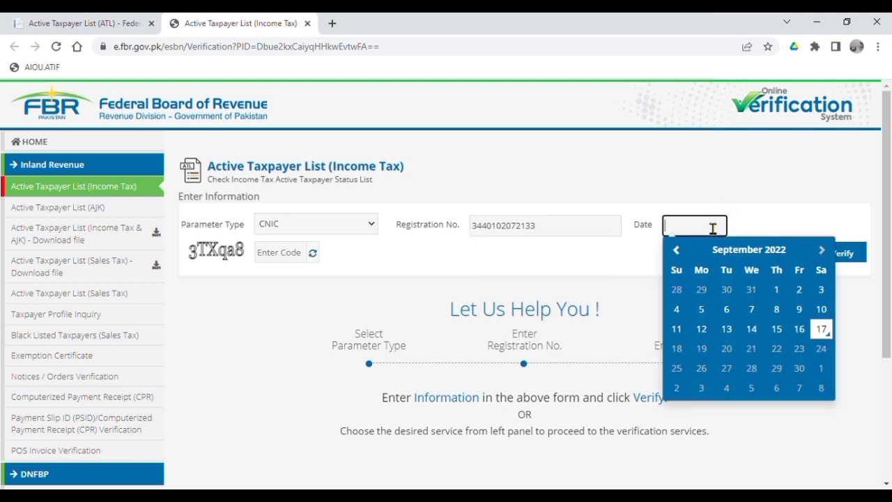
left_click(823, 332)
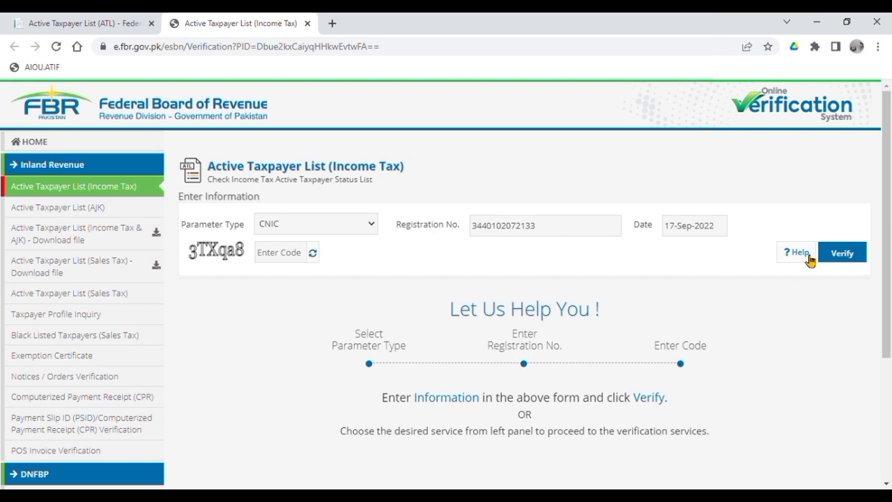
Enter the captcha code and verify, confirming the Filing Status reads Active.
left_click(845, 258)
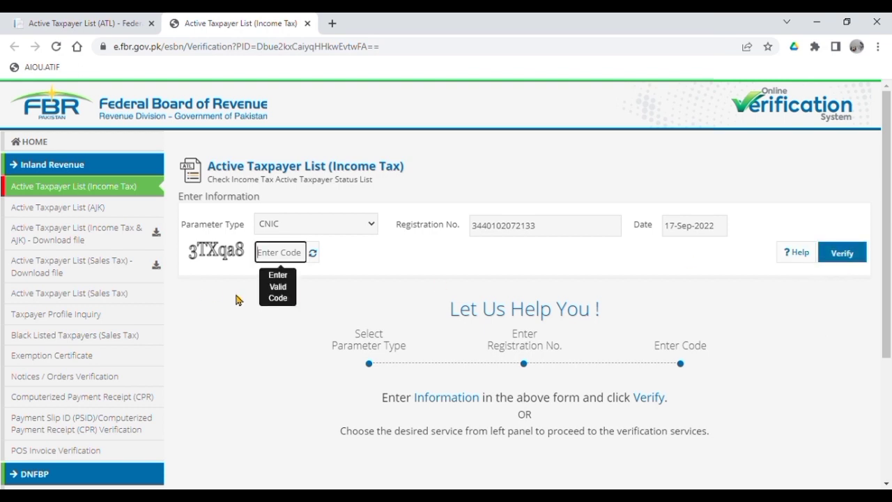
type("3TXqa8")
left_click(844, 257)
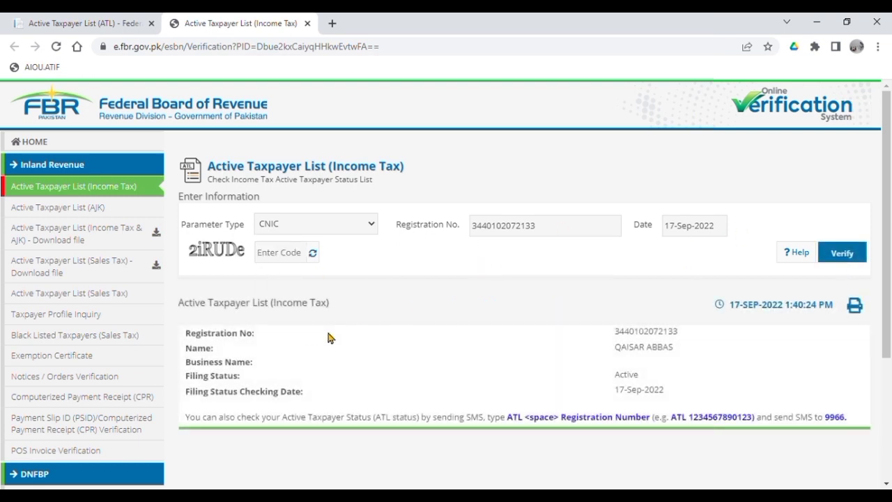
left_click_drag(187, 375, 650, 385)
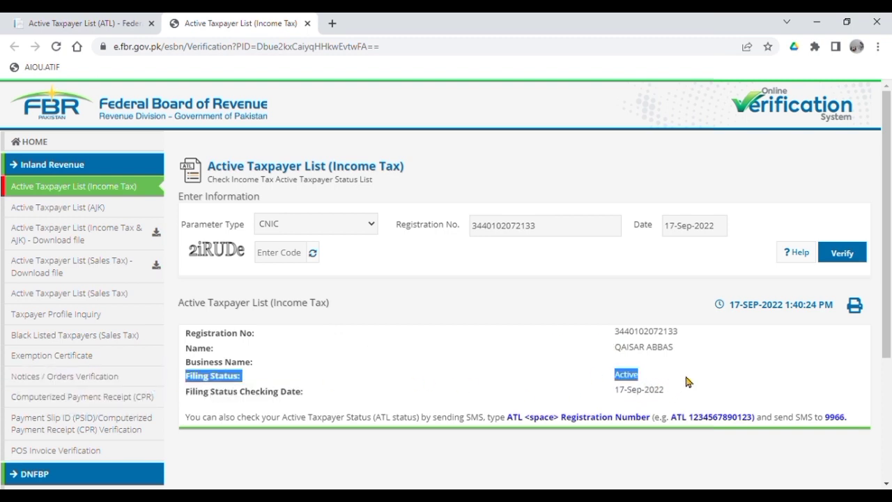
left_click(711, 365)
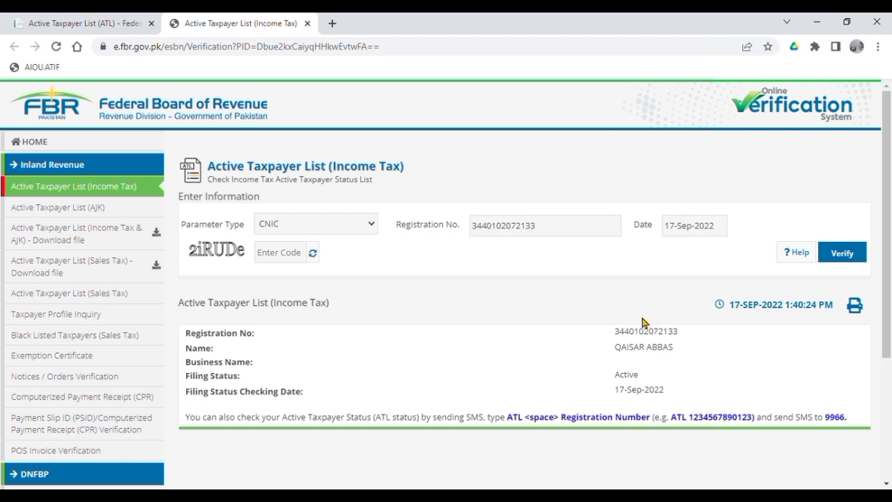